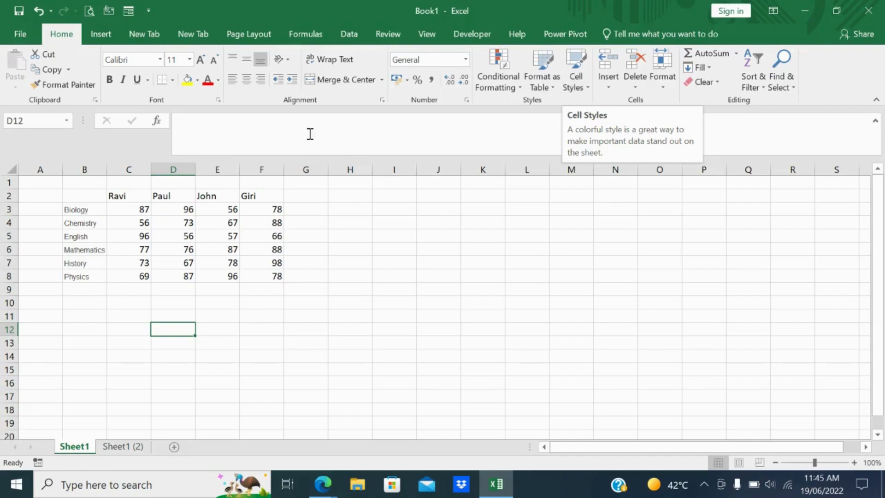
# Increase the font size of the marks data in B2:F8 to 20 and autofit the width of column B
pyautogui.click(81, 199)
pyautogui.moveTo(81, 198); pyautogui.dragTo(271, 275)
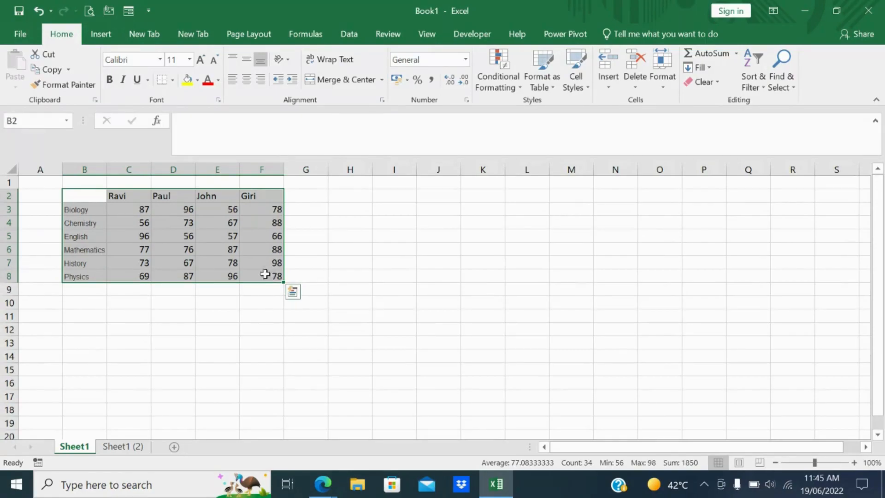
pyautogui.click(200, 60)
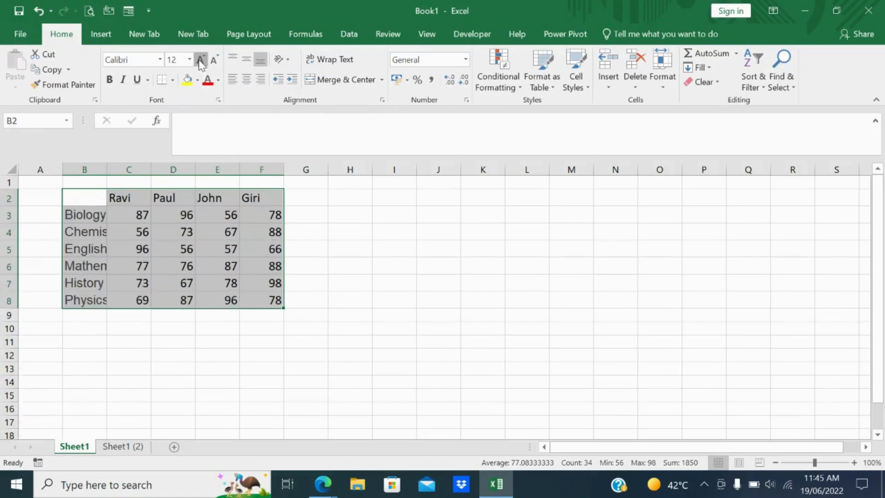
pyautogui.click(201, 60)
pyautogui.click(200, 60)
pyautogui.click(201, 60)
pyautogui.click(200, 61)
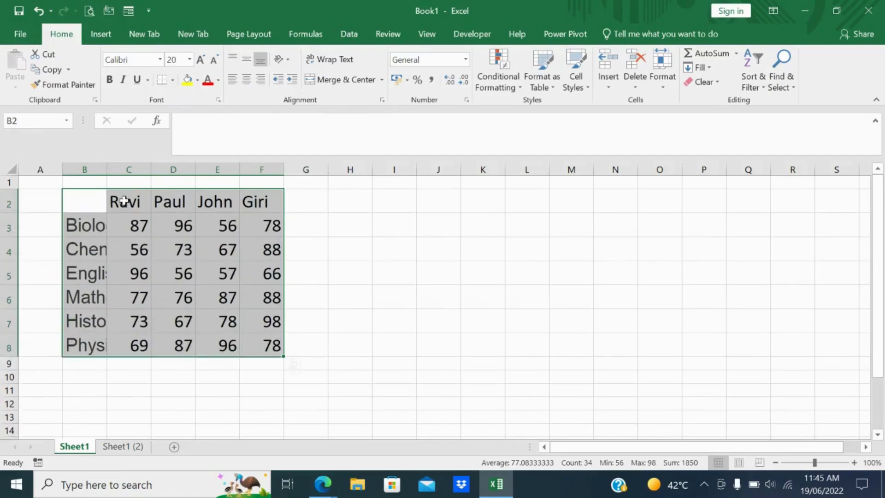
pyautogui.doubleClick(108, 168)
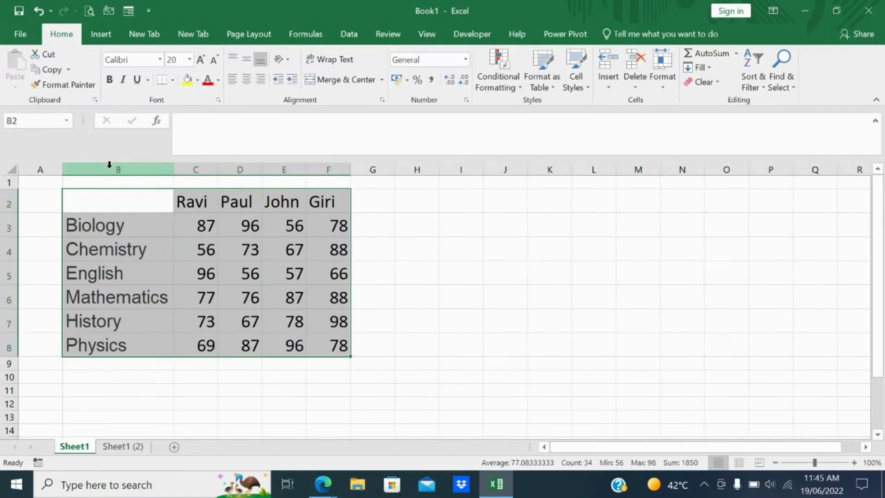
pyautogui.click(375, 209)
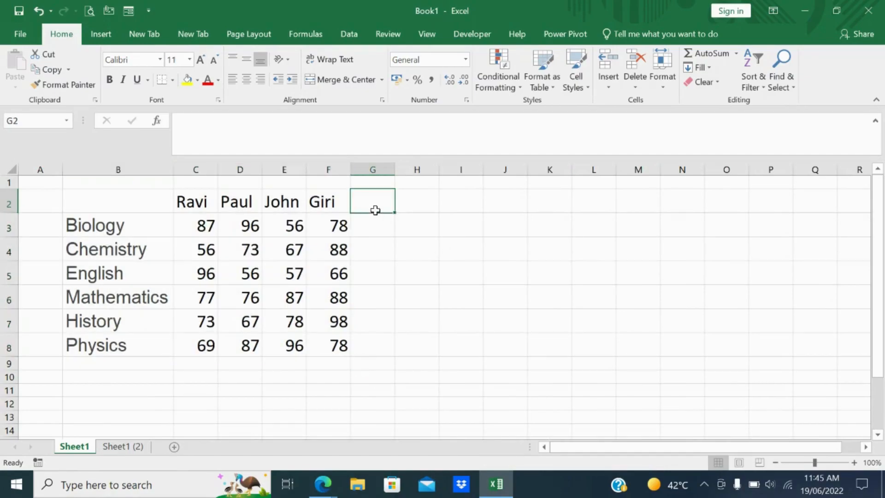
# Convert the marks data in B2:F8 into a table with headers
pyautogui.click(552, 92)
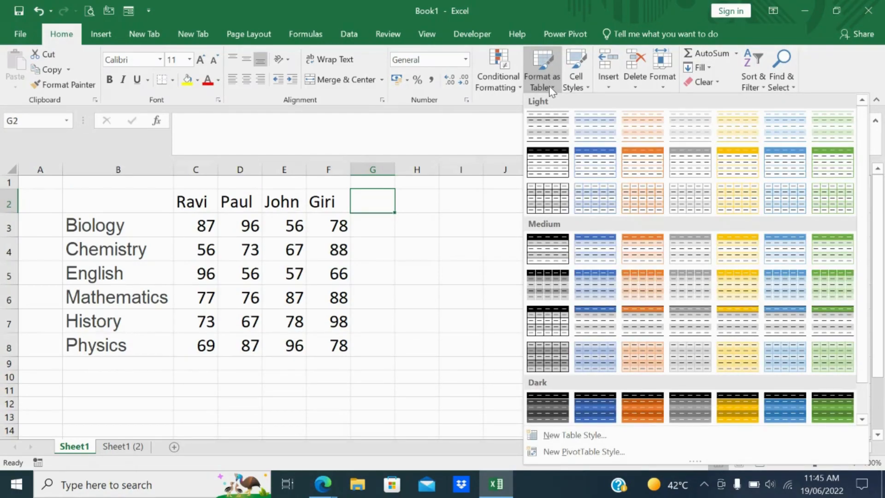
pyautogui.click(194, 204)
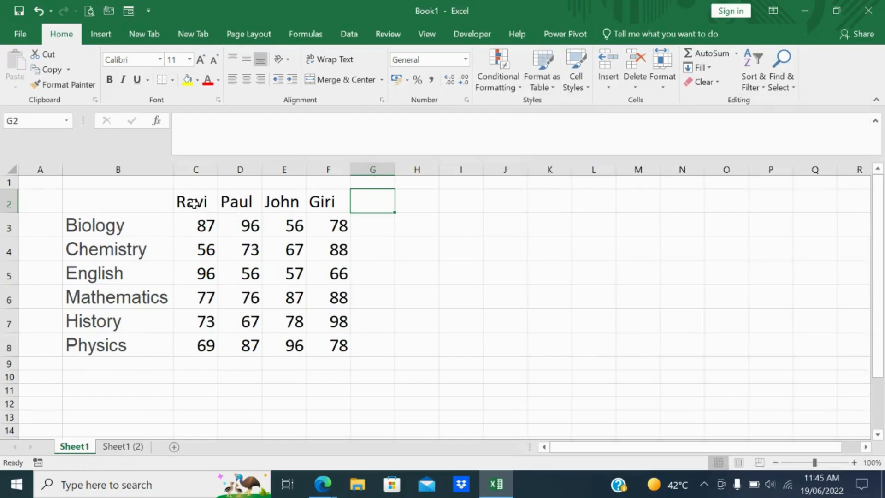
pyautogui.click(194, 203)
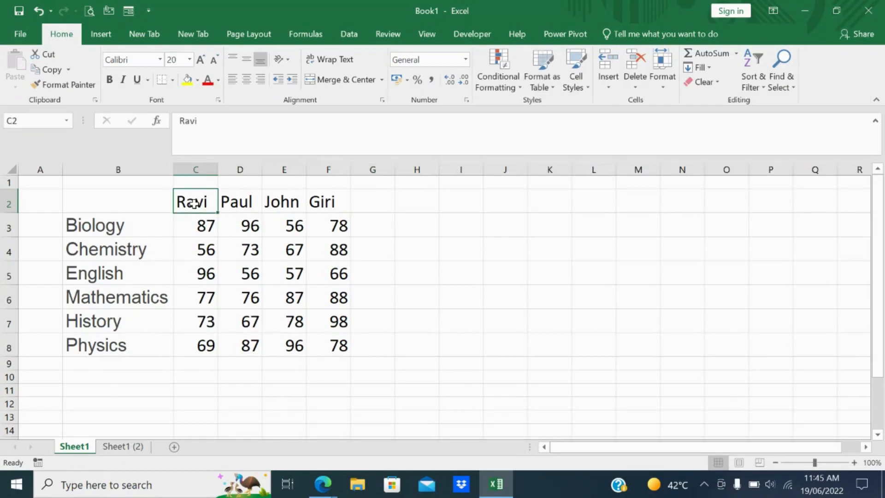
pyautogui.click(200, 234)
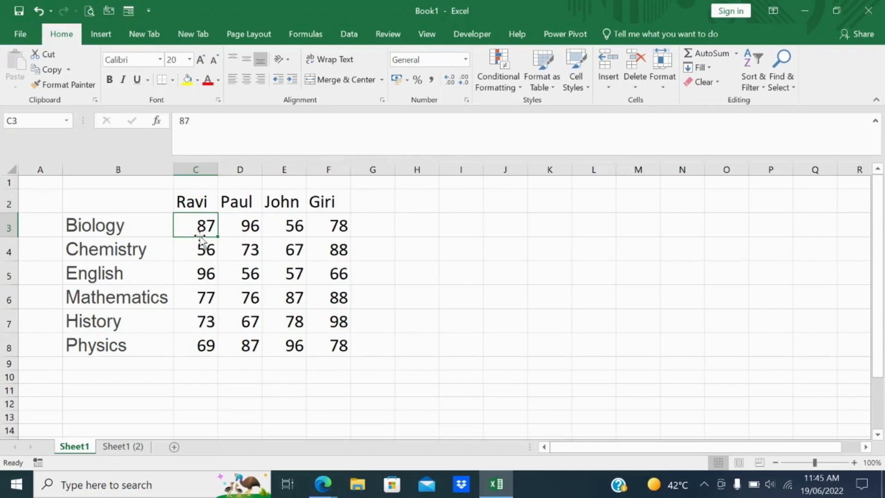
pyautogui.click(98, 30)
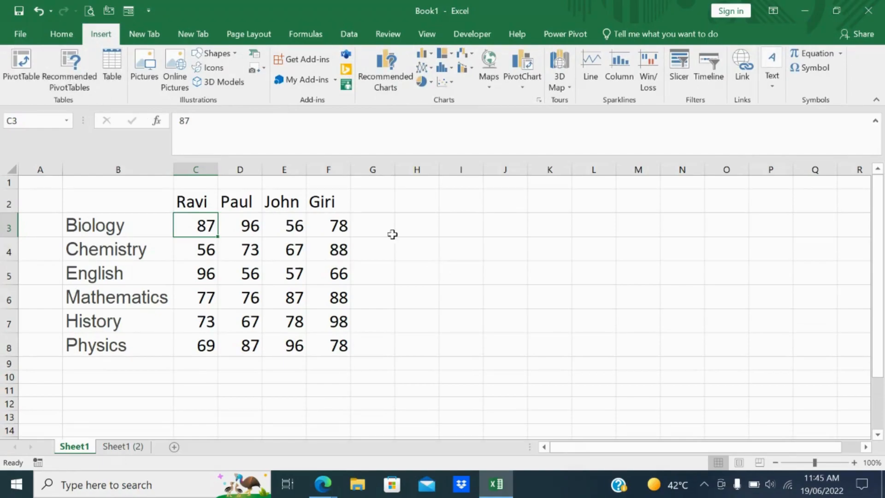
pyautogui.hotkey('ctrl', 't')
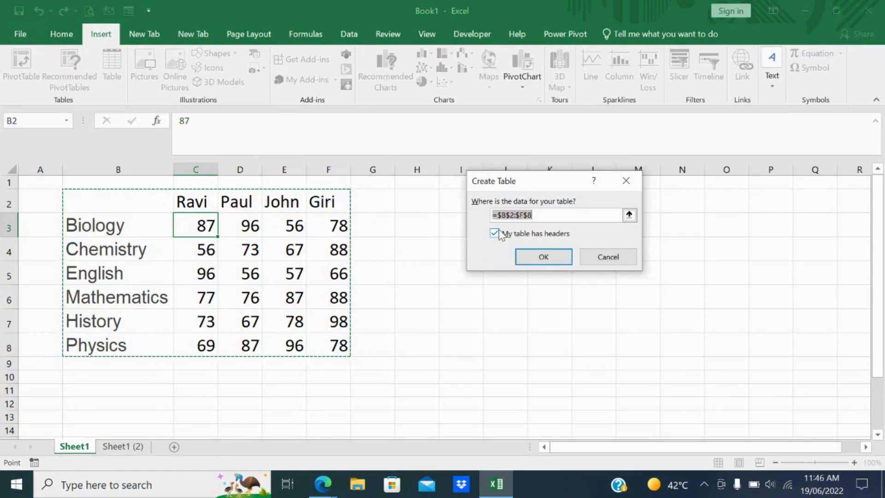
pyautogui.click(548, 256)
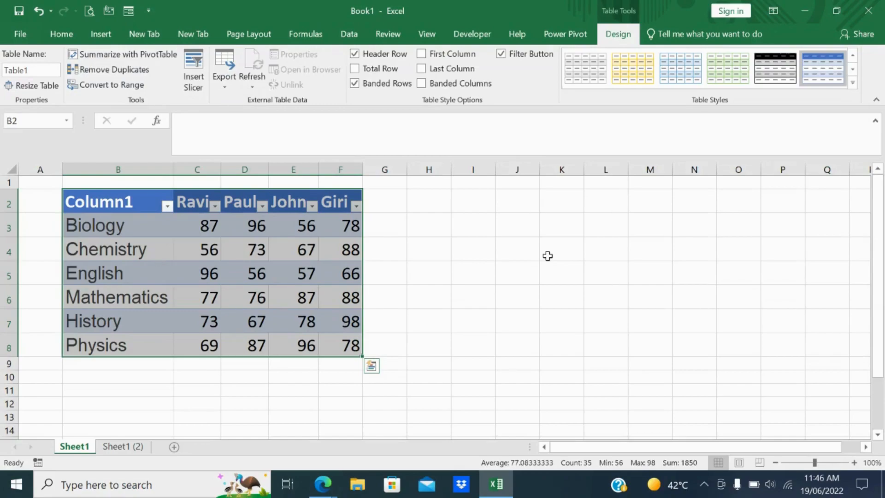
pyautogui.click(852, 84)
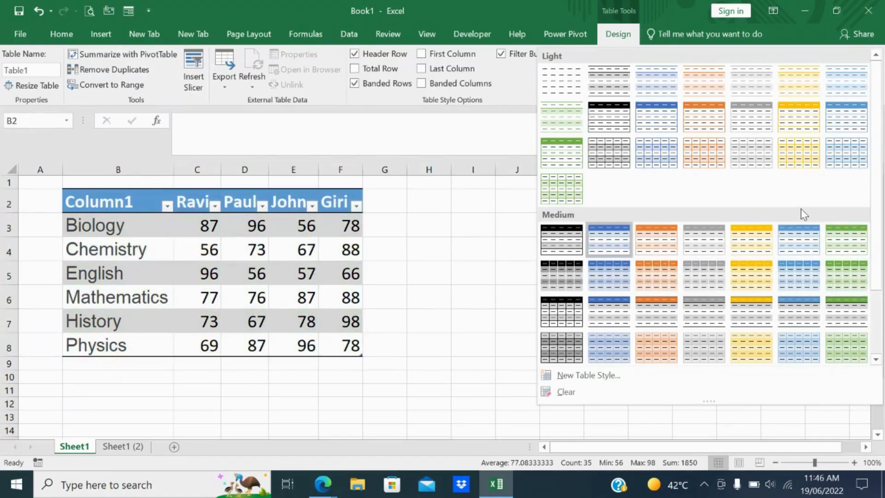
pyautogui.click(440, 217)
pyautogui.doubleClick(441, 218)
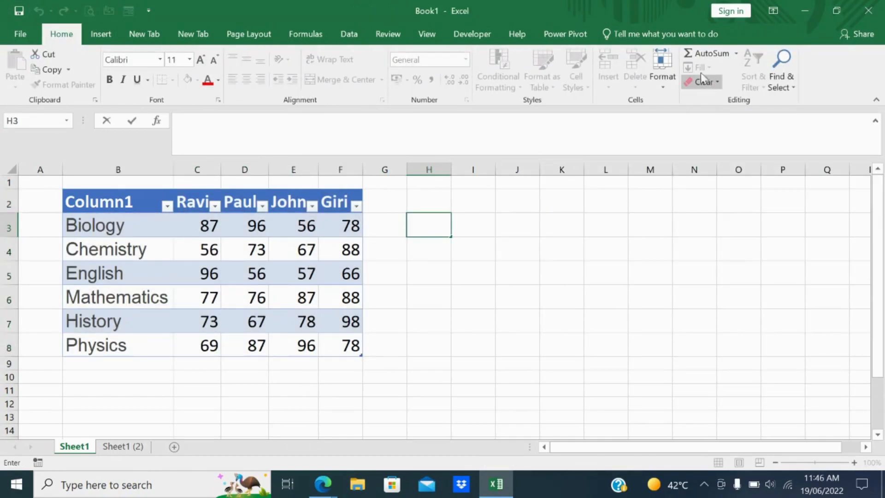
# Apply the Dark Green, Table Style Dark 7 style to the marks table
pyautogui.click(288, 210)
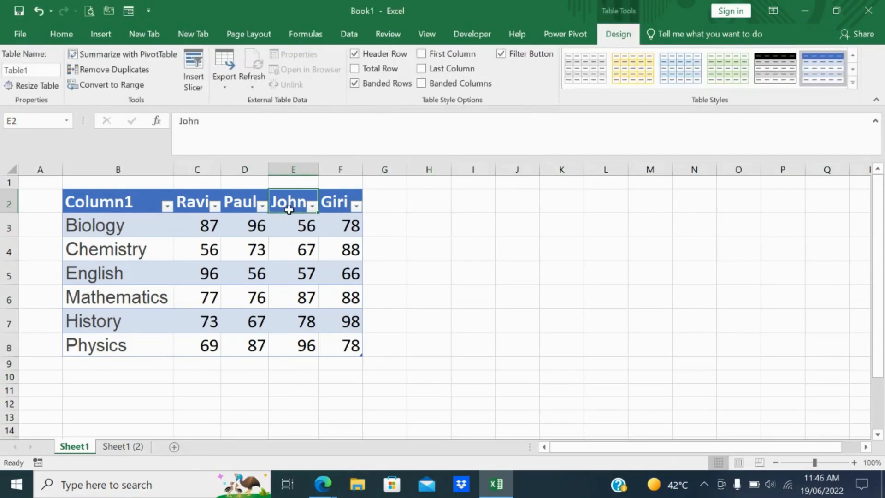
pyautogui.click(56, 37)
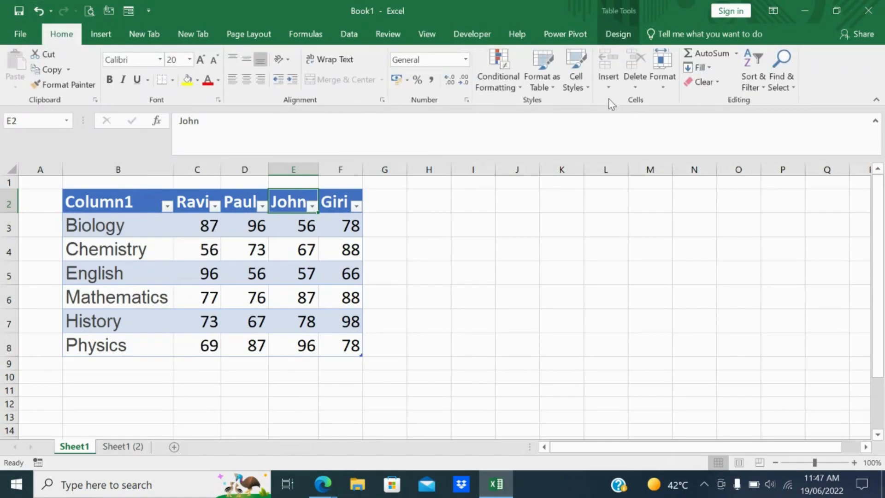
pyautogui.click(551, 89)
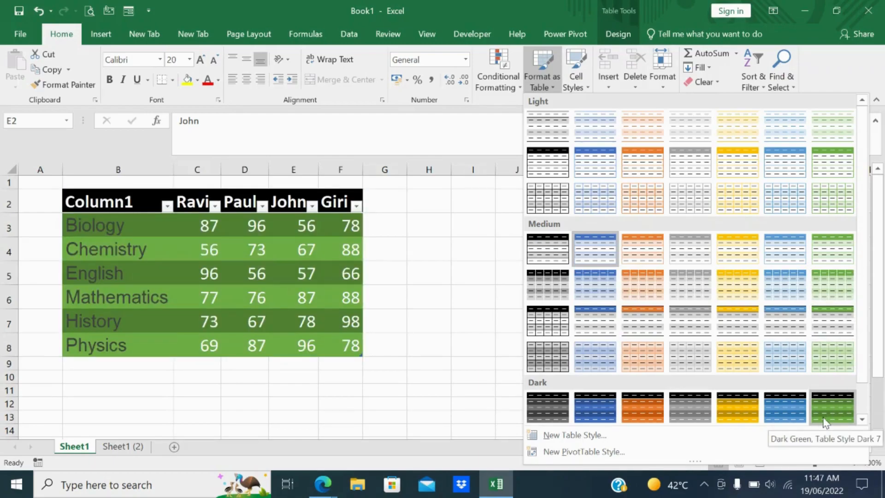
pyautogui.click(823, 420)
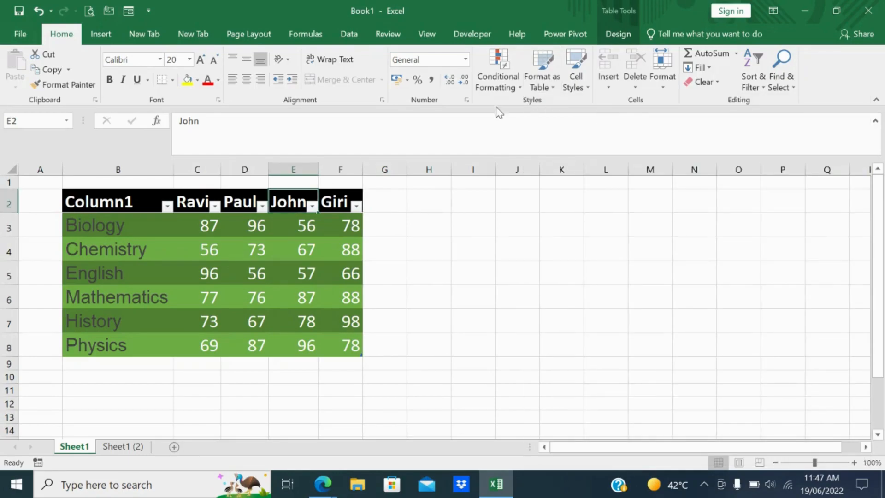
pyautogui.click(549, 89)
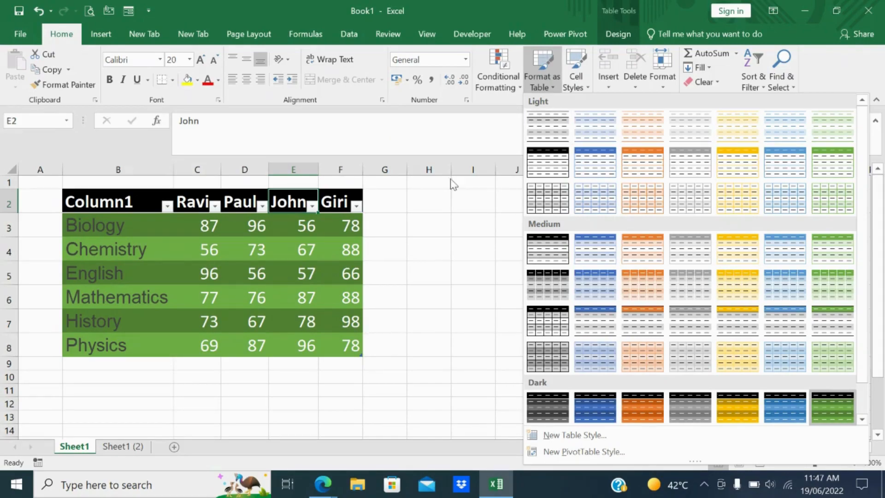
pyautogui.click(385, 276)
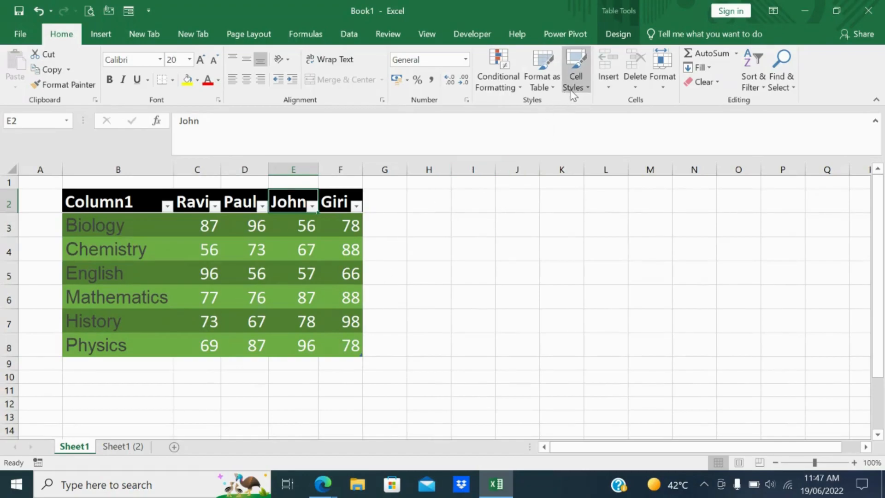
# Apply the Accent2 cell style to the Biology cell B3
pyautogui.click(109, 233)
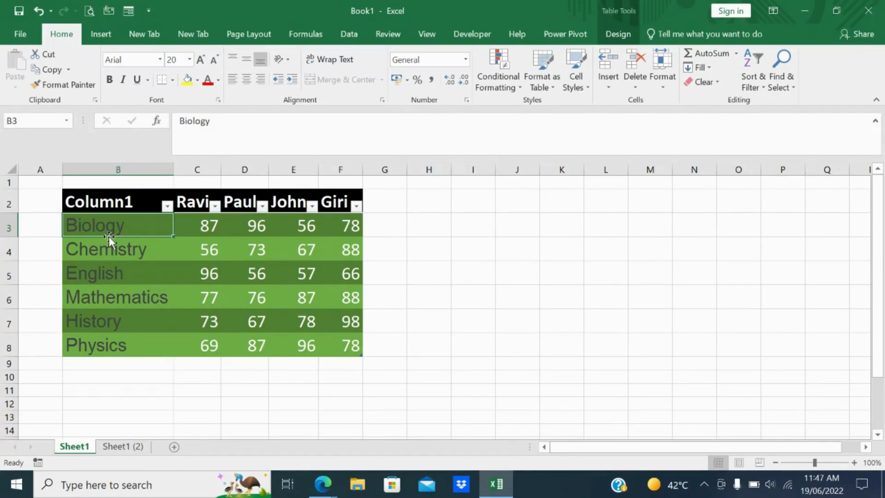
pyautogui.click(579, 91)
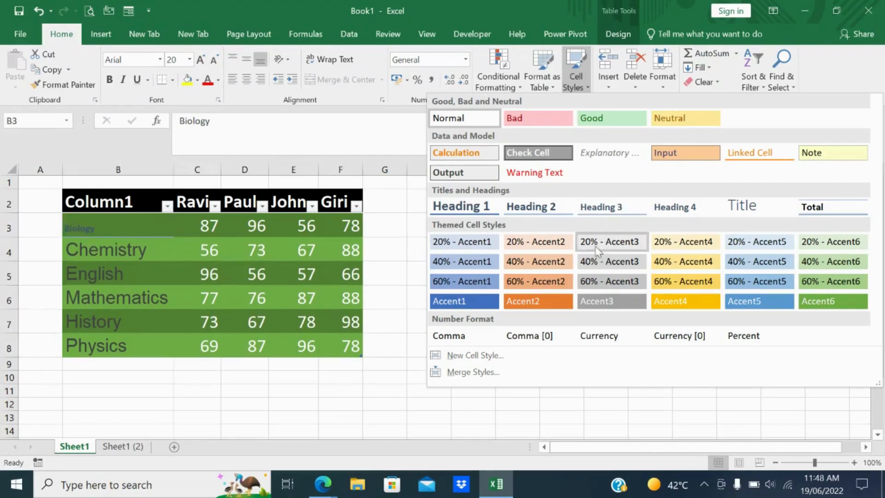
pyautogui.click(540, 300)
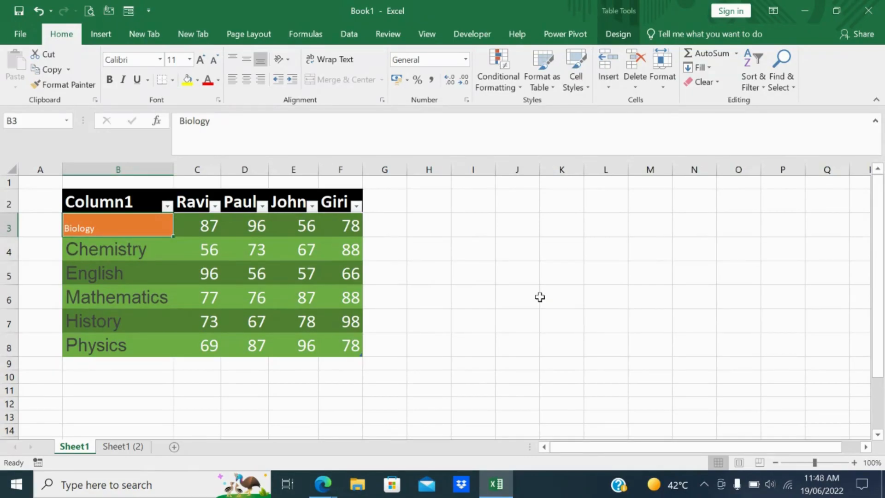
# Insert a new blank worksheet into the workbook and return to Sheet1
pyautogui.click(607, 94)
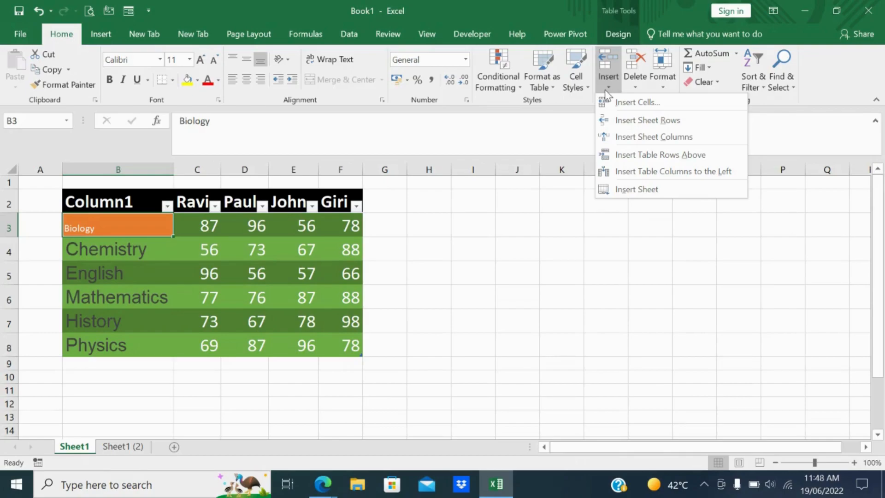
pyautogui.click(637, 190)
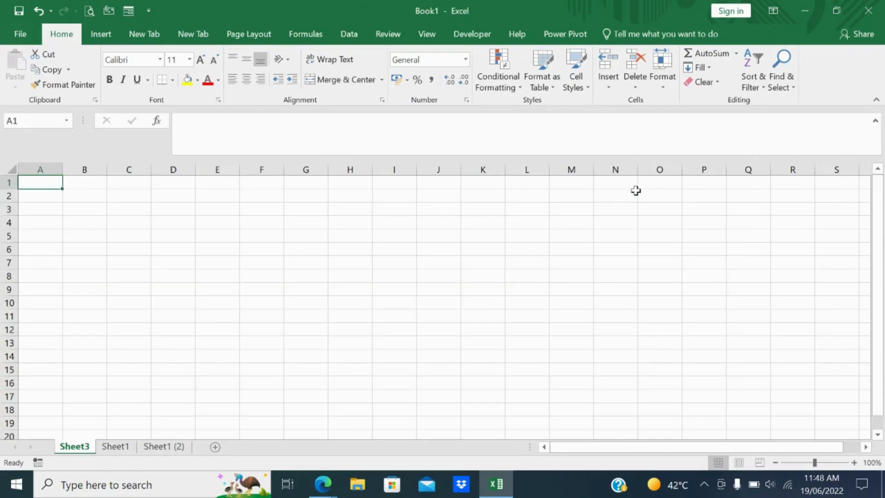
pyautogui.click(131, 446)
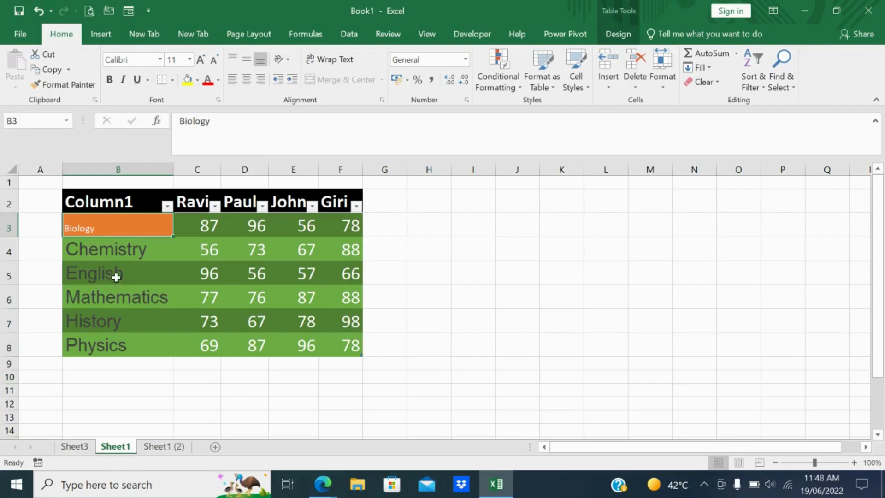
# Insert a blank sheet row above the English row in Sheet1 and delete that row again
pyautogui.click(120, 263)
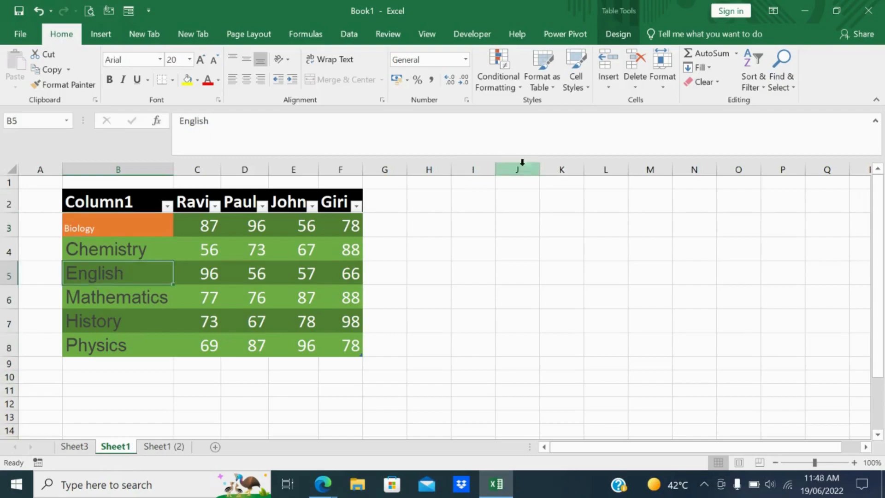
pyautogui.click(662, 83)
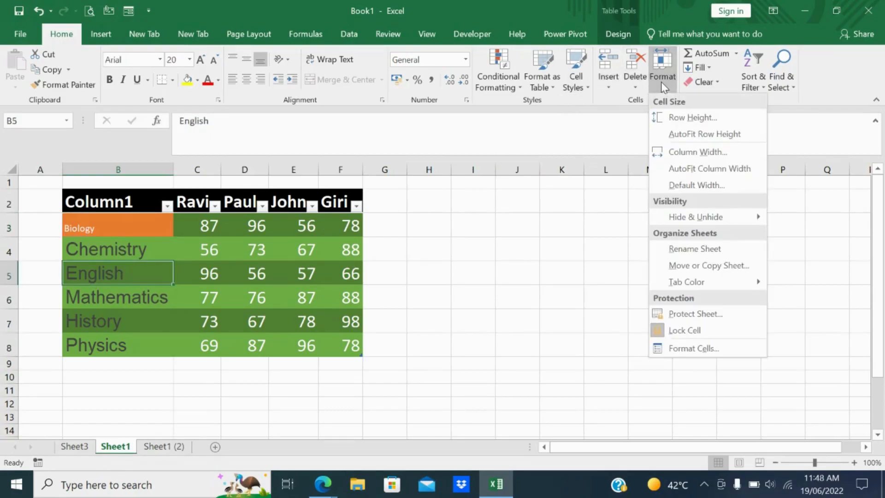
pyautogui.click(599, 85)
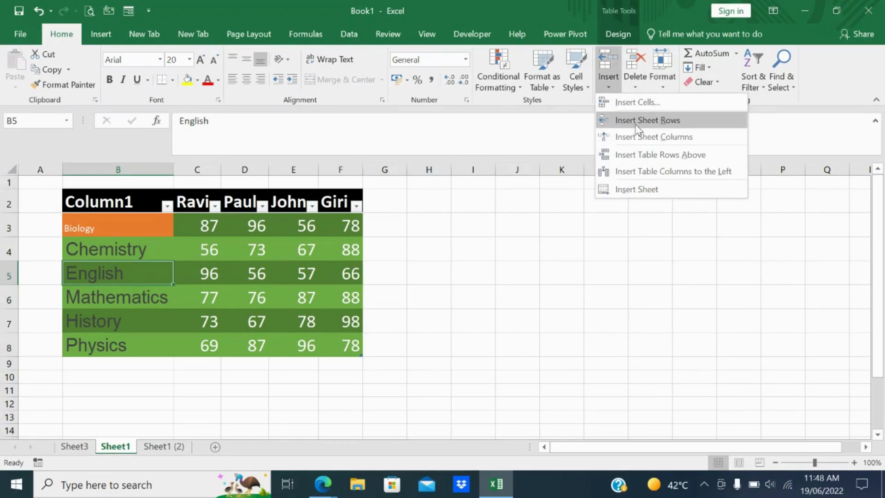
pyautogui.click(636, 121)
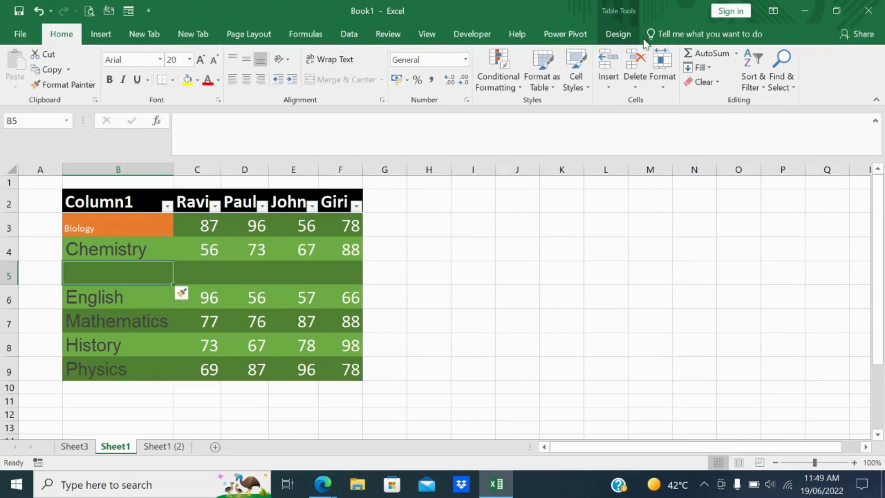
pyautogui.click(638, 88)
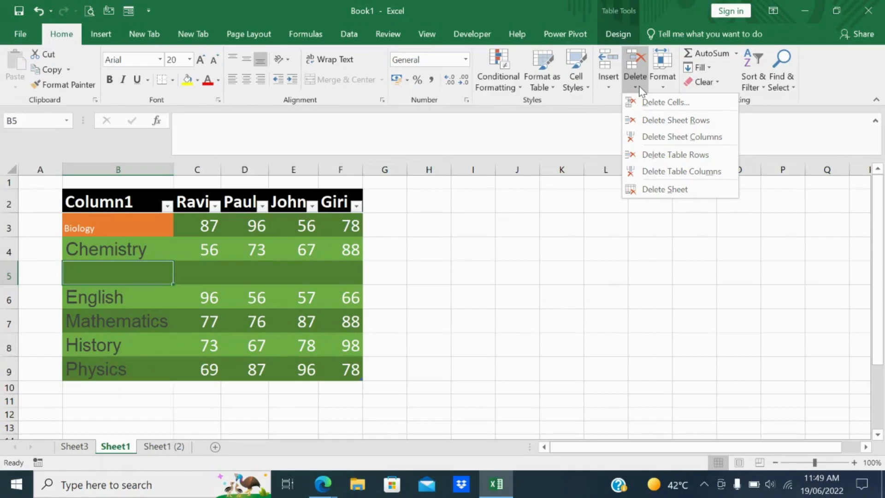
pyautogui.click(663, 121)
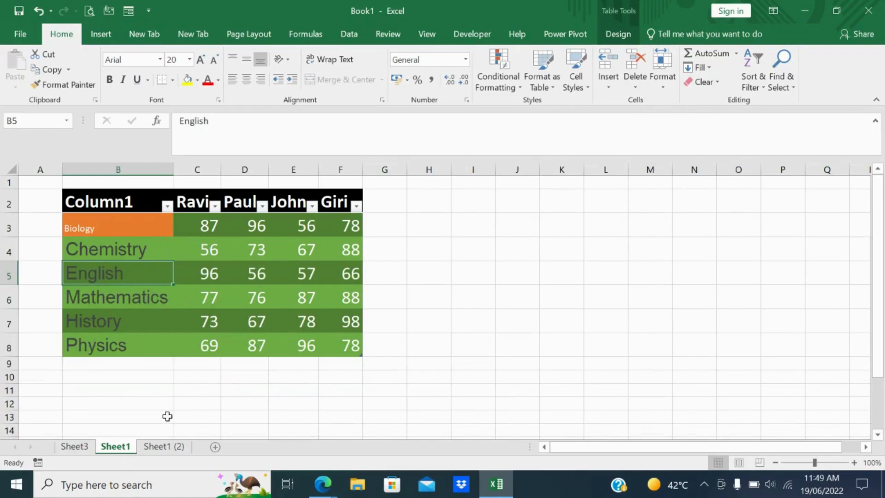
# Delete the blank Sheet3 worksheet from the workbook
pyautogui.click(73, 447)
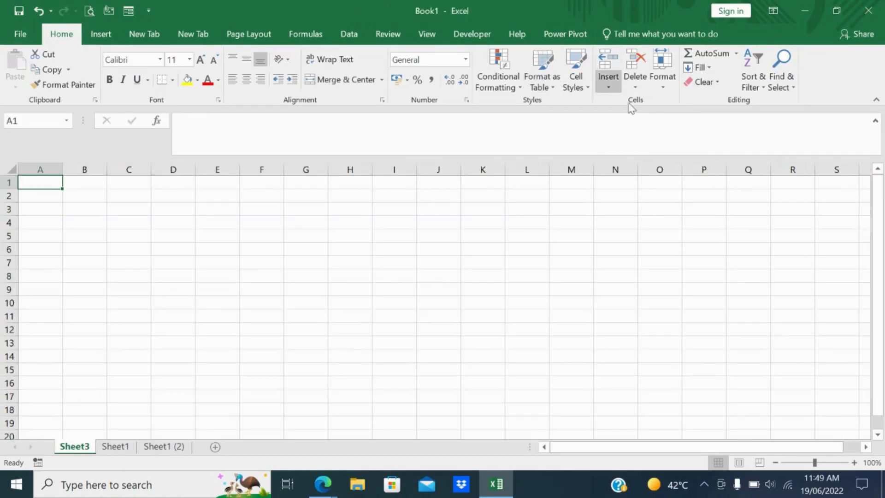
pyautogui.click(638, 86)
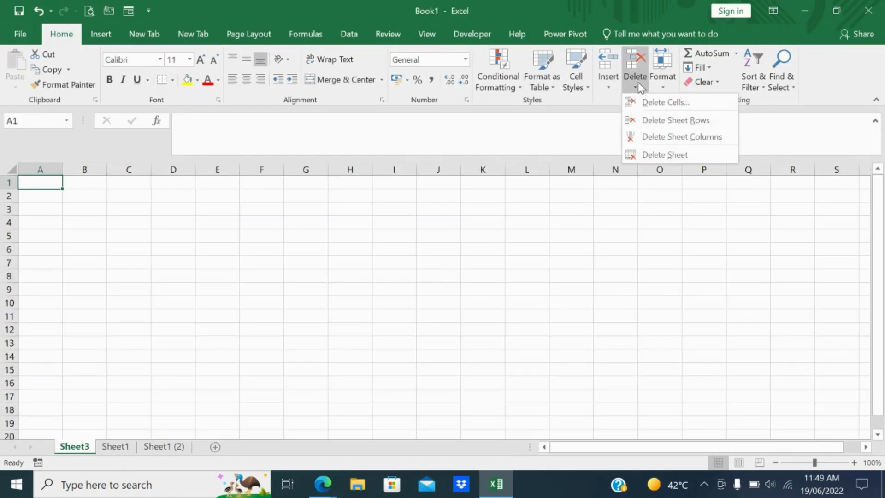
pyautogui.click(674, 150)
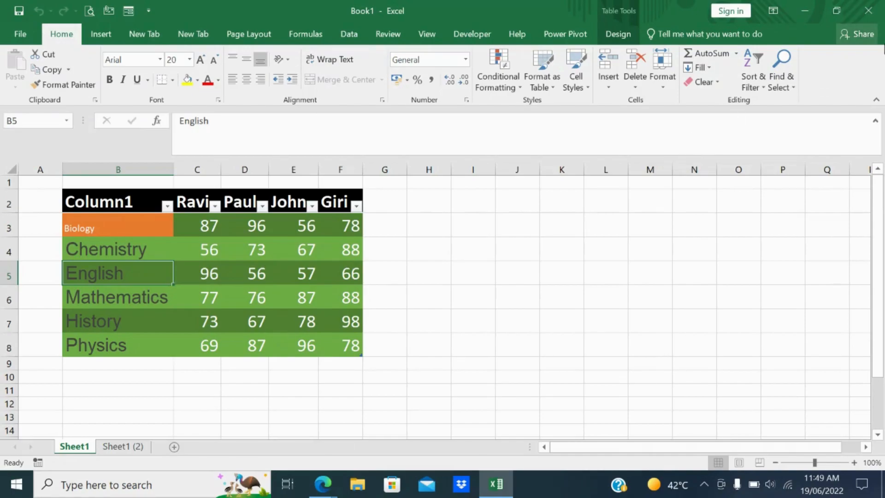
pyautogui.click(654, 91)
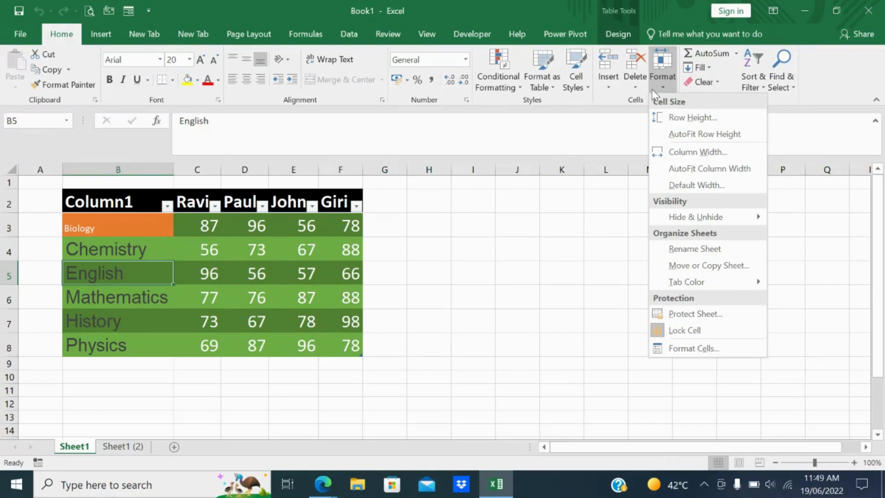
pyautogui.click(174, 276)
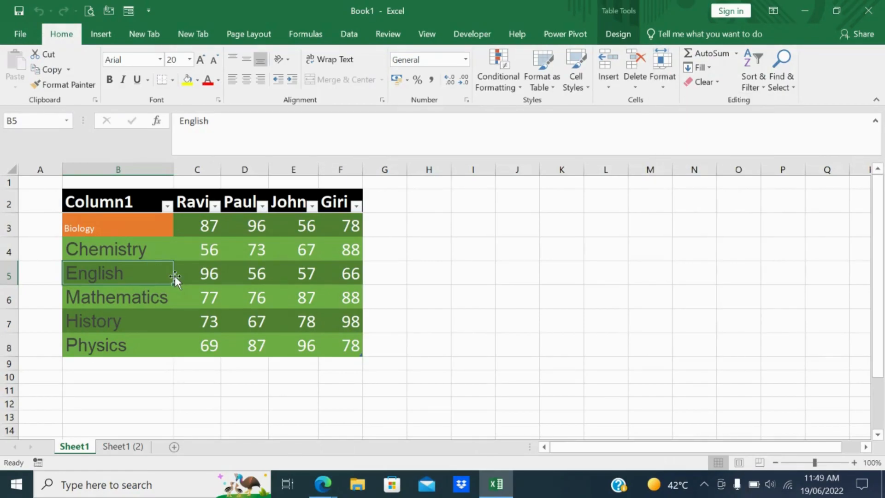
pyautogui.rightClick(202, 276)
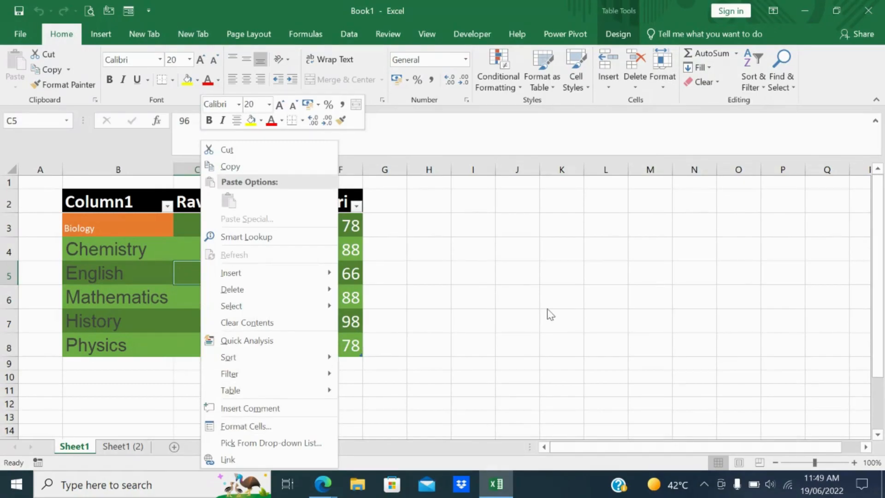
pyautogui.press('Escape')
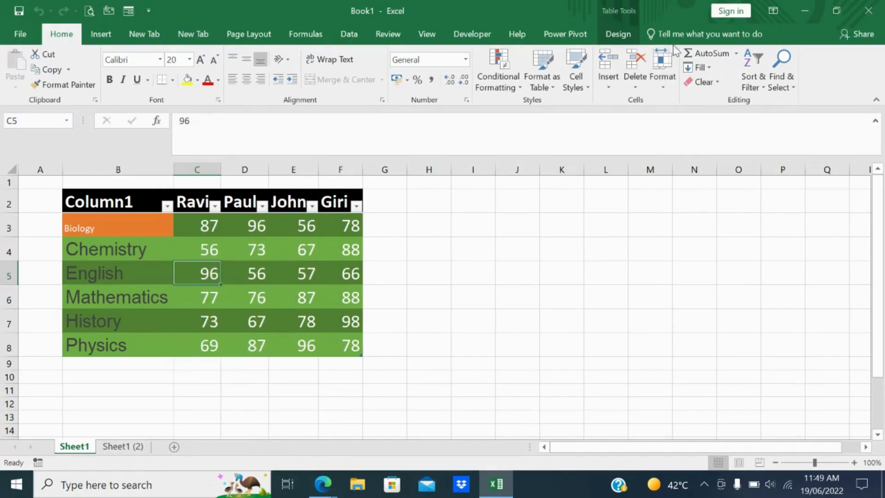
# Hide the English row, row 5, of the marks table in Sheet1
pyautogui.click(672, 86)
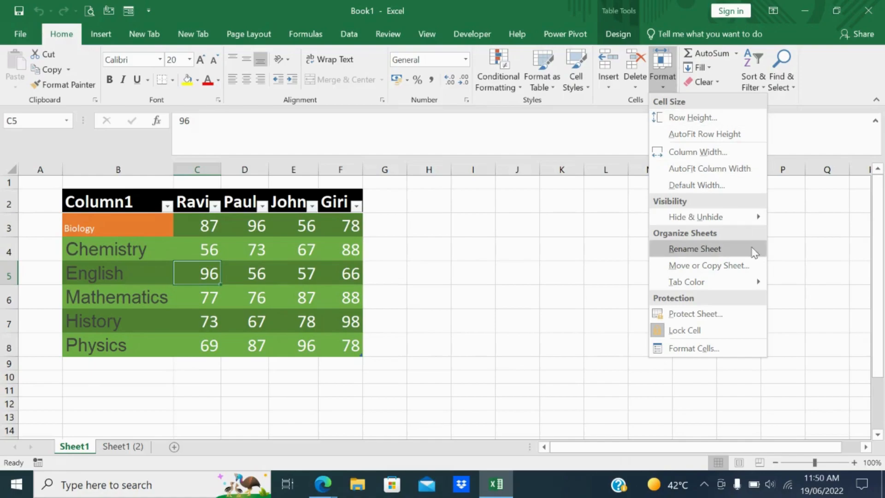
pyautogui.moveTo(743, 225)
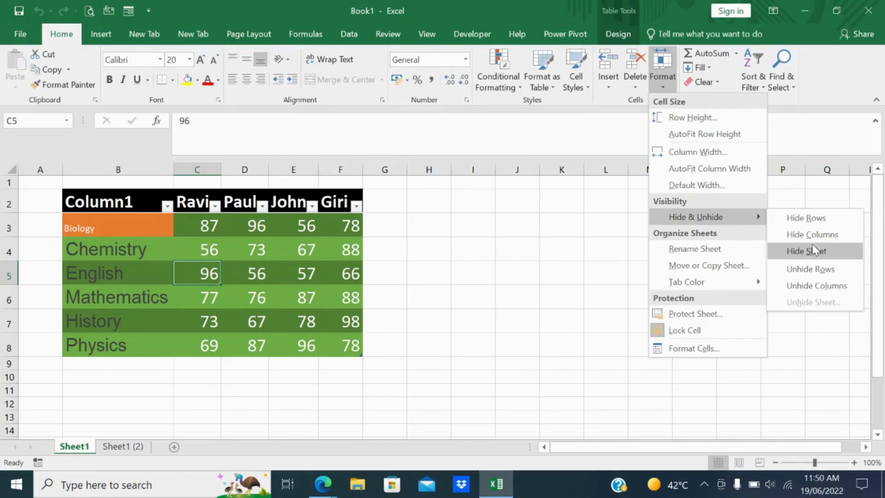
pyautogui.click(807, 225)
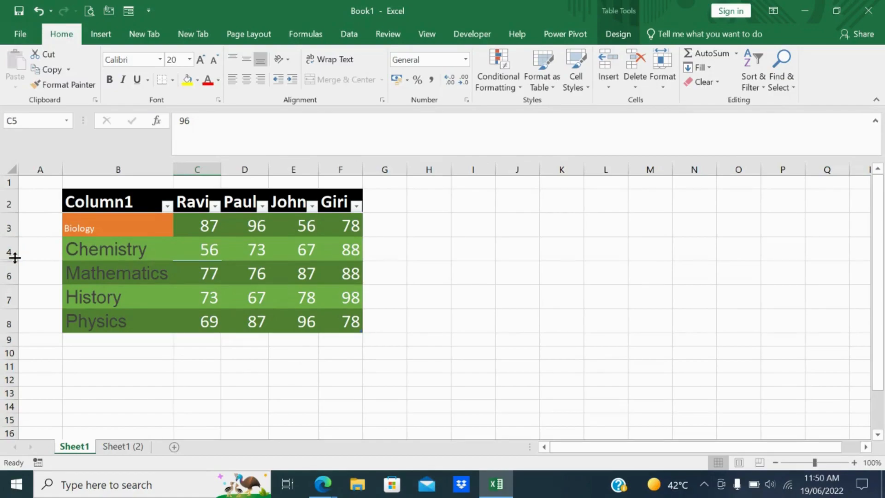
# Unhide the hidden row between rows 4 and 6 of the marks table
pyautogui.moveTo(9, 274); pyautogui.dragTo(2, 251)
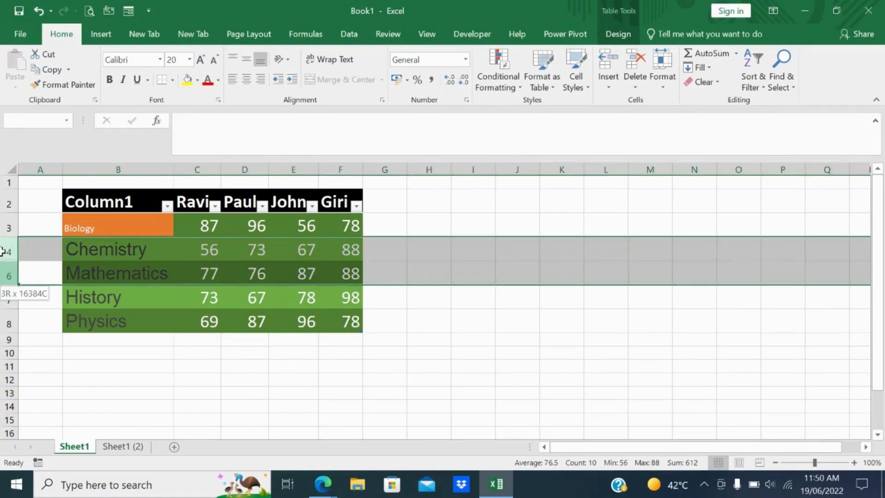
pyautogui.rightClick(2, 252)
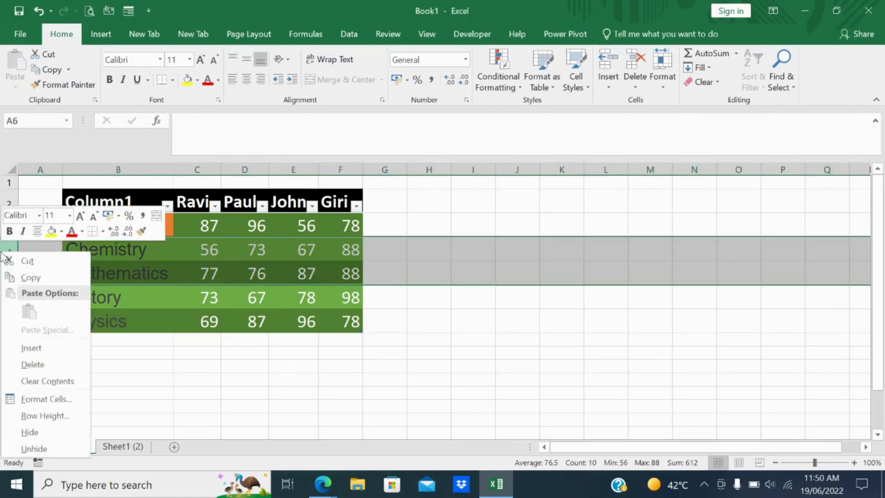
pyautogui.click(46, 444)
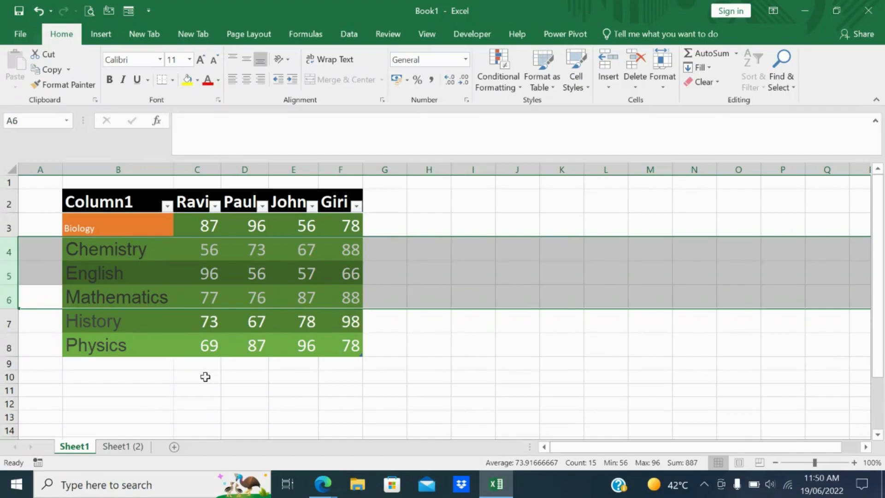
pyautogui.click(211, 364)
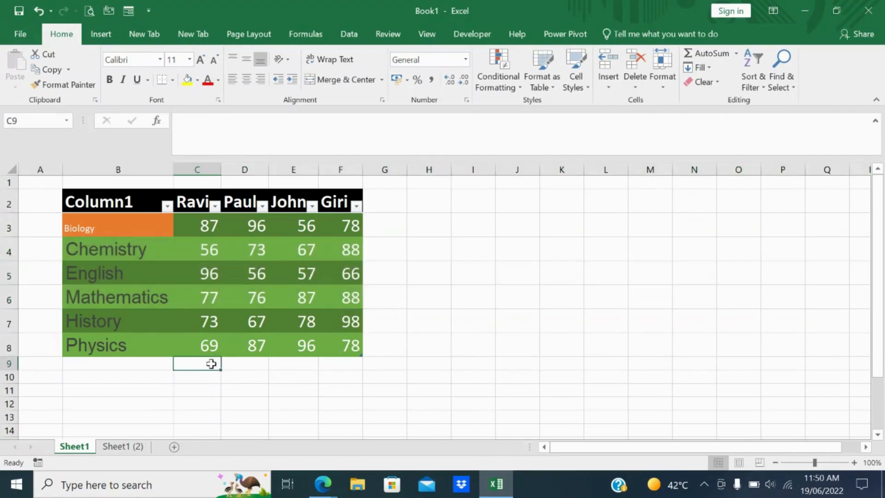
# Set the Sheet1 tab color to standard blue, and check it by switching to Sheet1 (2) and back
pyautogui.click(664, 80)
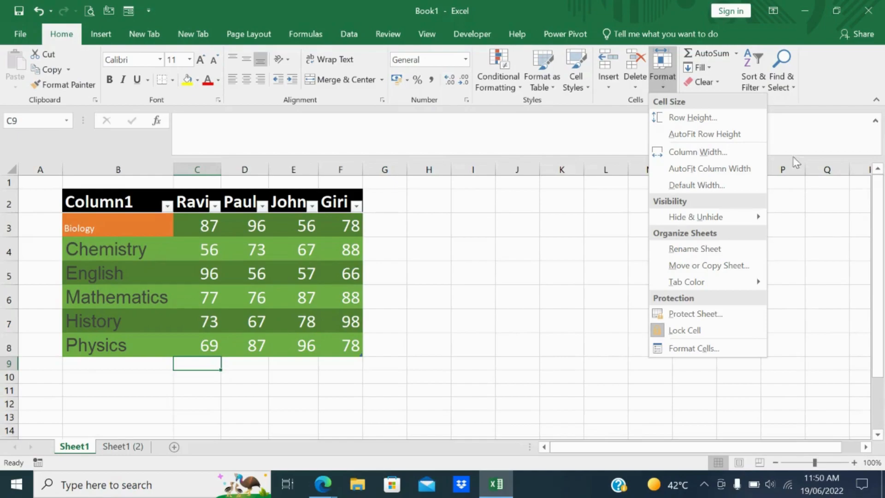
pyautogui.moveTo(758, 285)
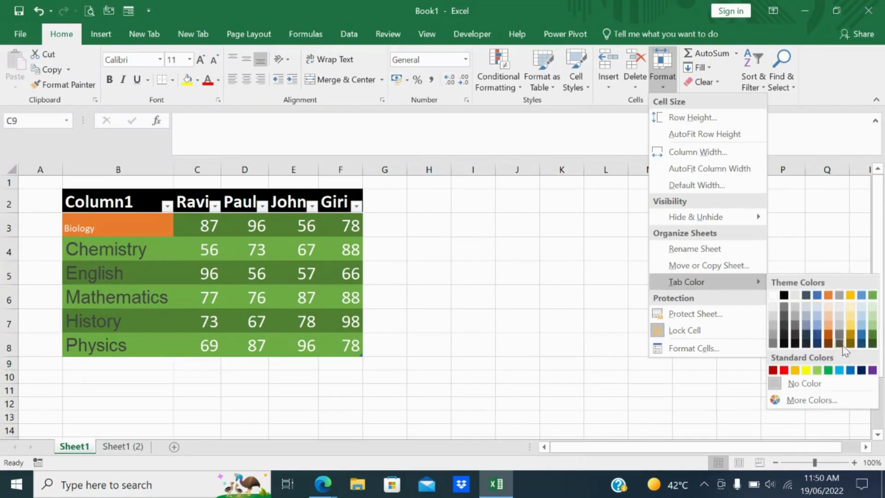
pyautogui.click(850, 372)
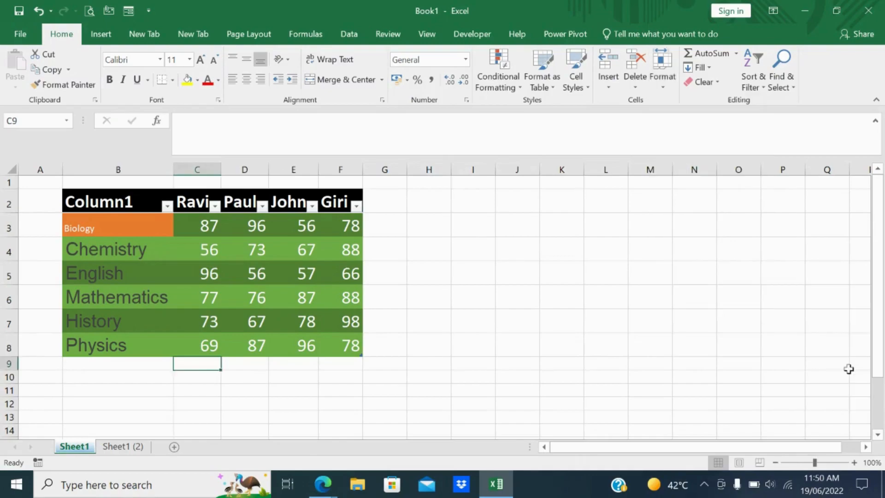
pyautogui.click(253, 389)
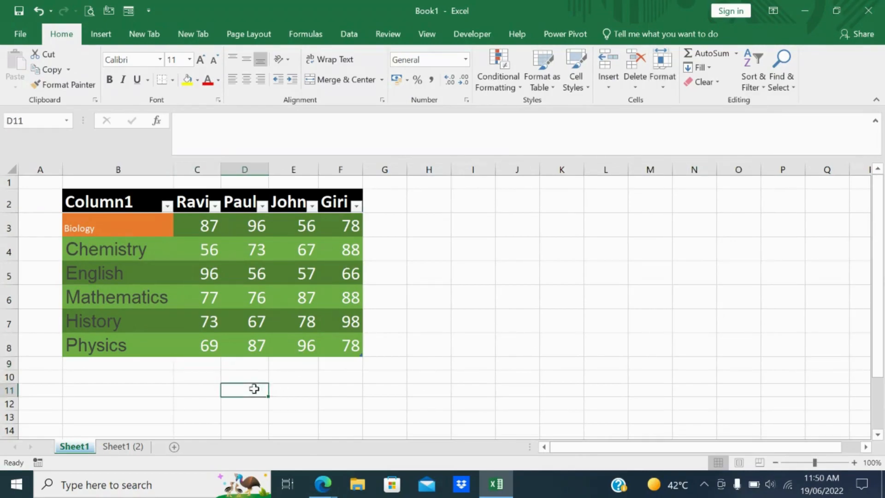
pyautogui.click(119, 437)
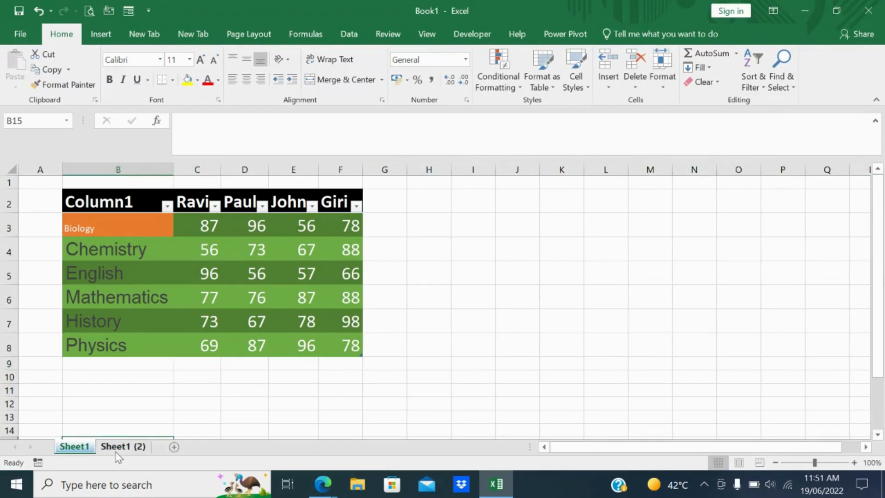
pyautogui.click(122, 446)
pyautogui.click(74, 446)
# Total the first student's marks in C3:C8 with AutoSum in cell C9
pyautogui.click(213, 346)
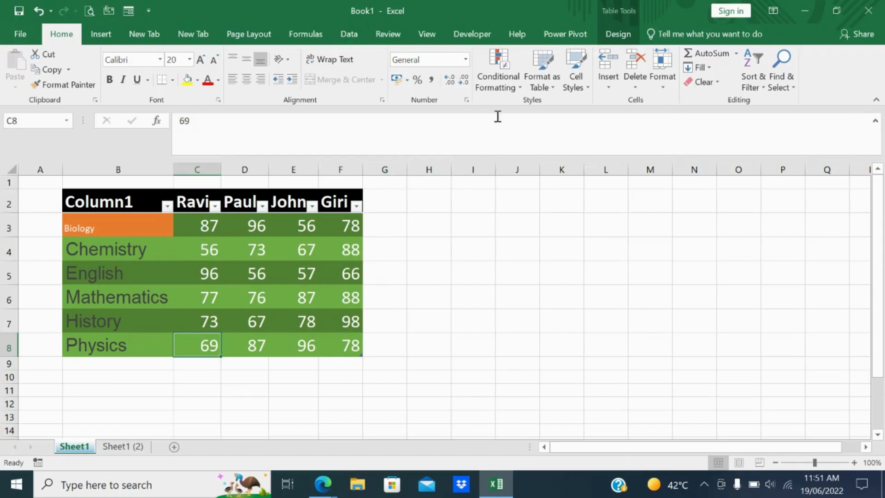
pyautogui.click(736, 56)
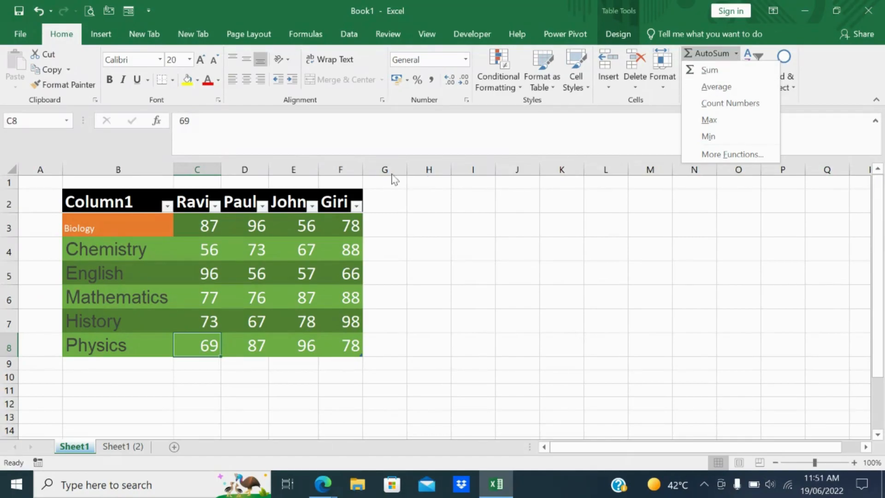
pyautogui.click(191, 369)
pyautogui.click(194, 365)
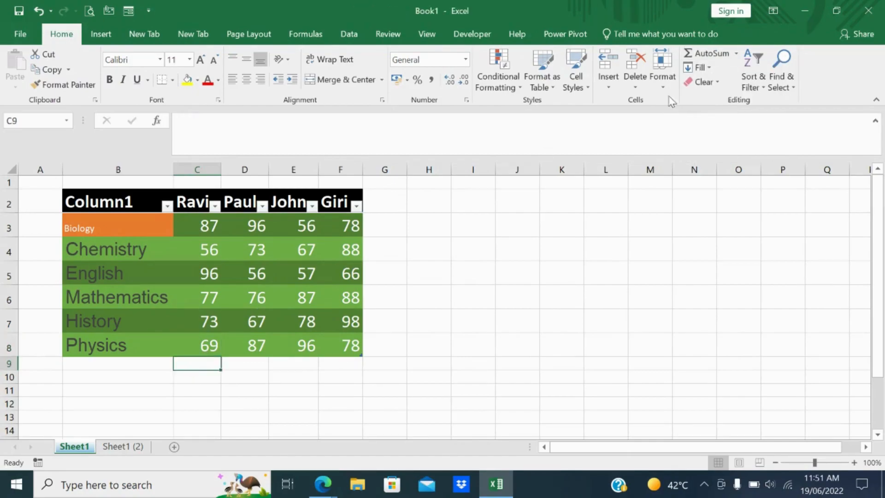
pyautogui.click(708, 53)
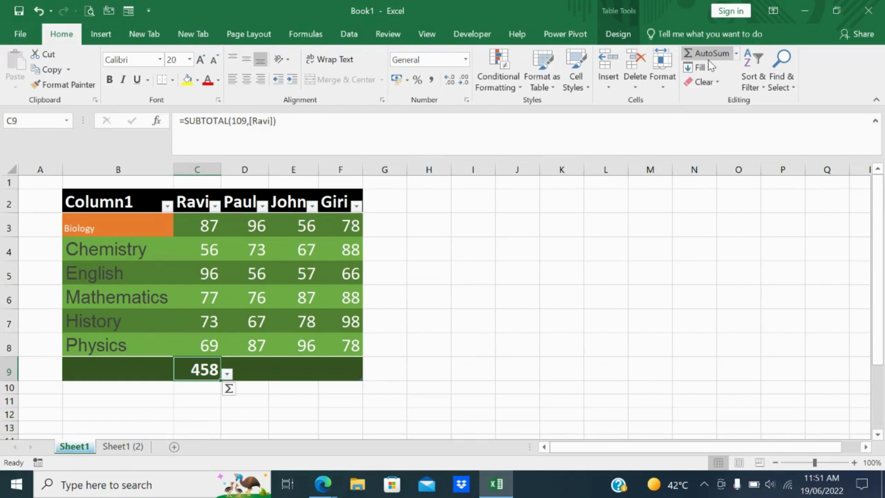
# Total the other three students' marks with AutoSum in cells D9:F9
pyautogui.click(251, 369)
pyautogui.moveTo(251, 368); pyautogui.dragTo(336, 372)
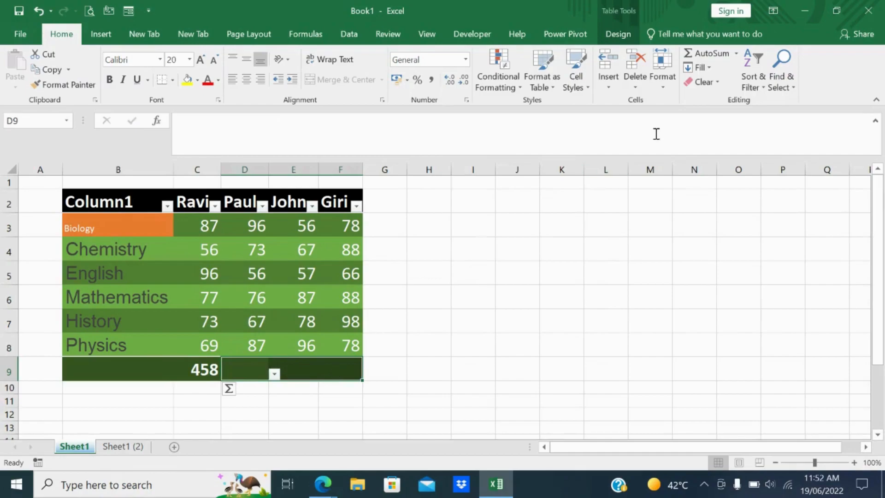
pyautogui.click(697, 54)
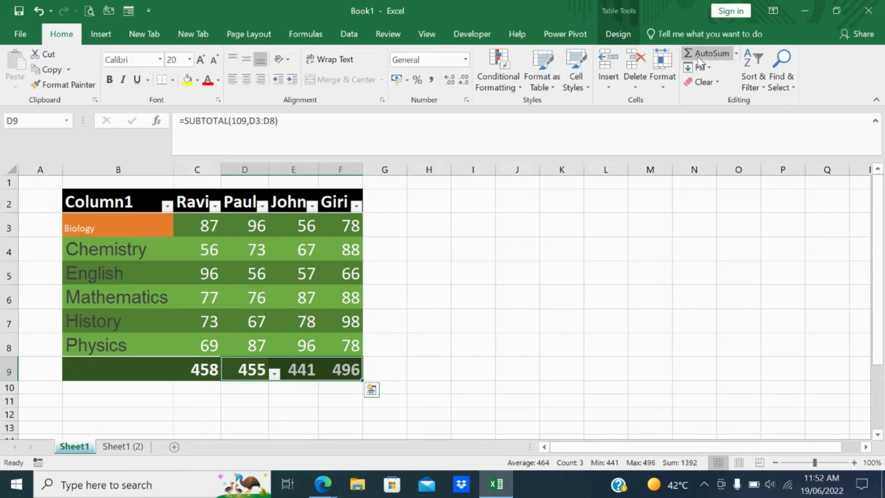
# Sum the students' marks per subject in column G, starting at G3, and total that column in G9 with AutoSum
pyautogui.click(372, 230)
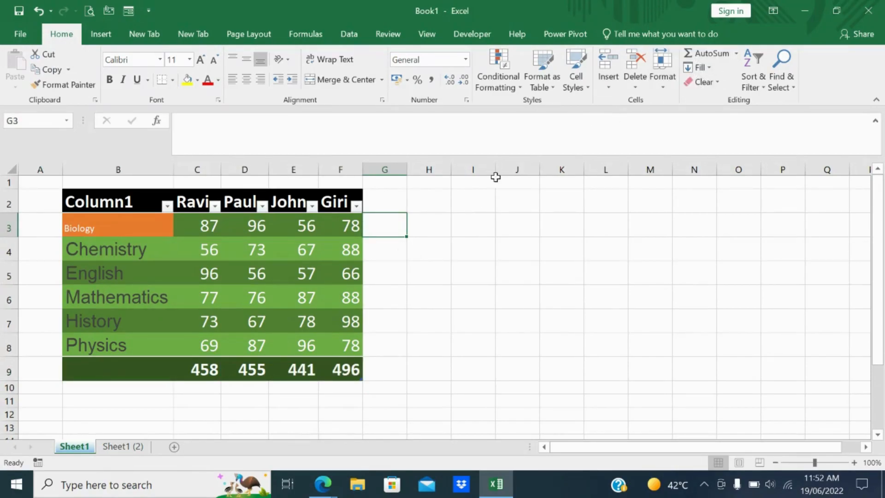
pyautogui.click(696, 54)
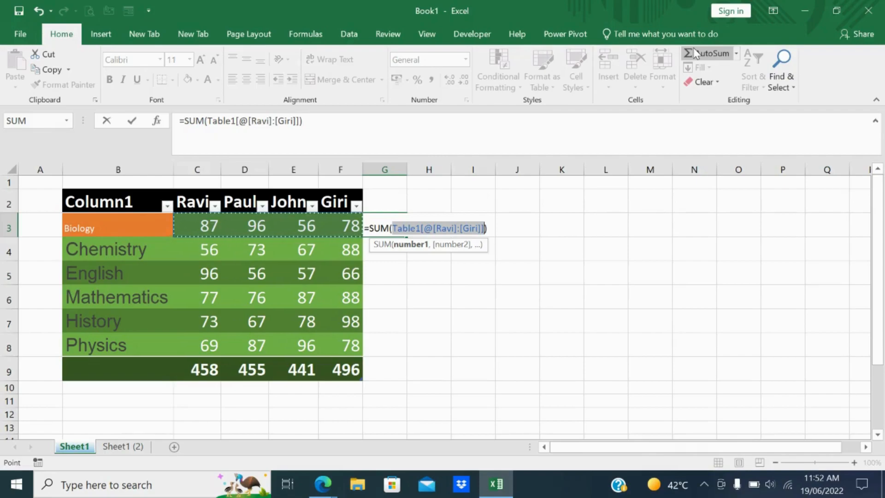
pyautogui.press('Return')
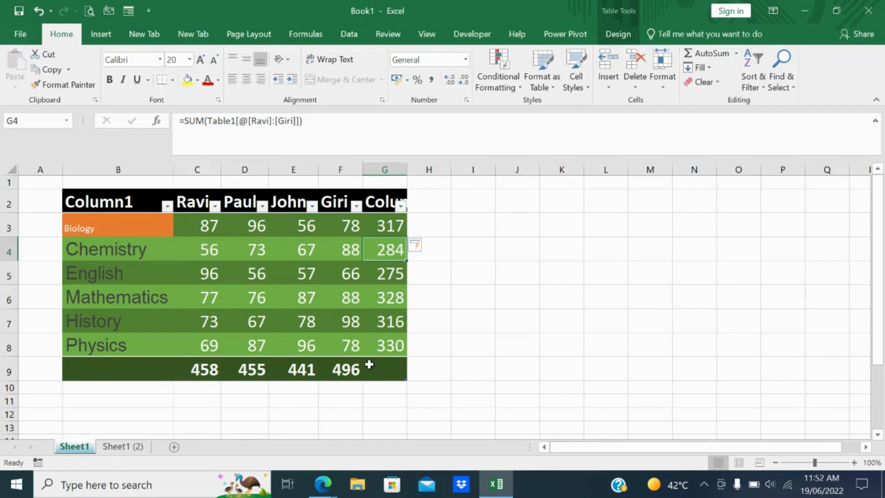
pyautogui.click(368, 364)
pyautogui.click(700, 65)
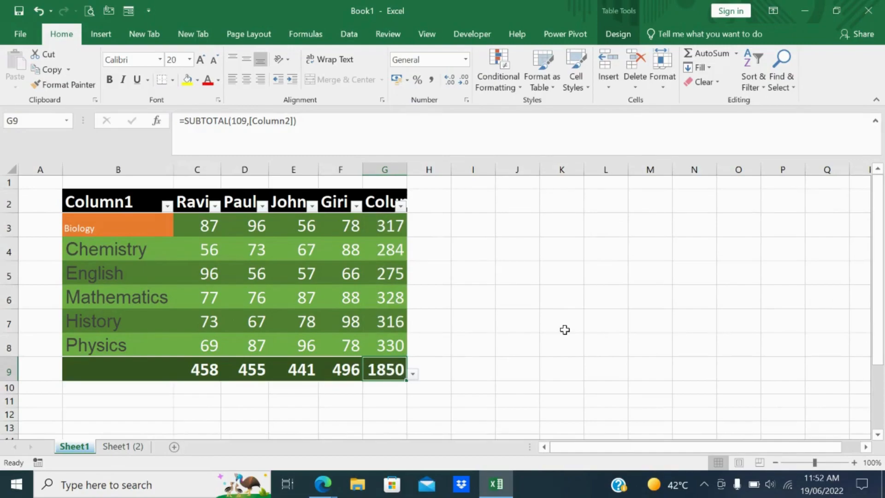
# Rename the header of the new sum column in G2 to "Total"
pyautogui.click(374, 210)
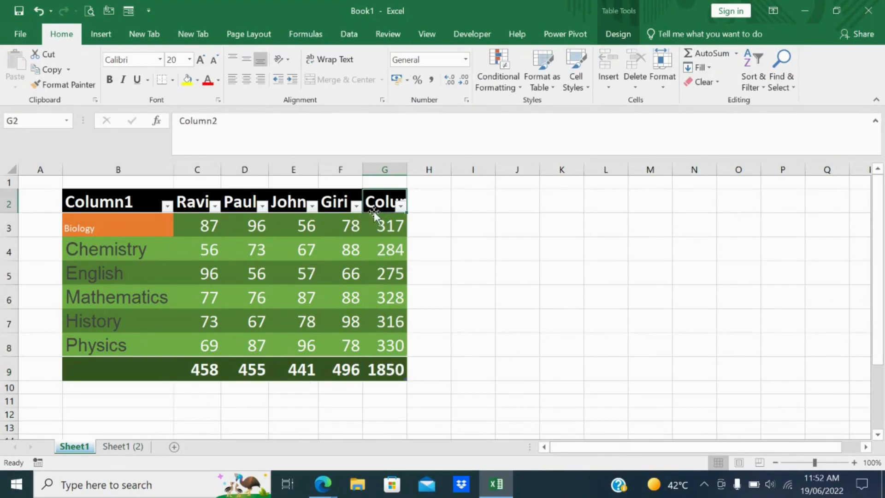
pyautogui.doubleClick(199, 120)
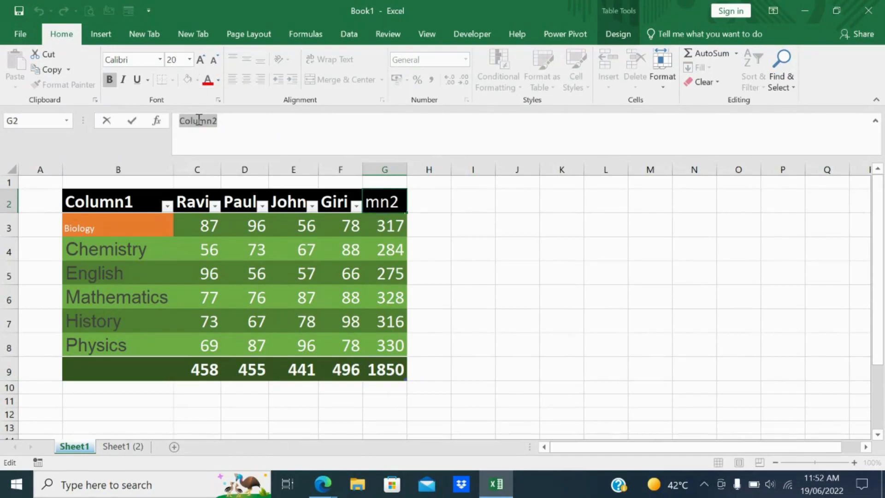
pyautogui.write('Total')
pyautogui.press('Return')
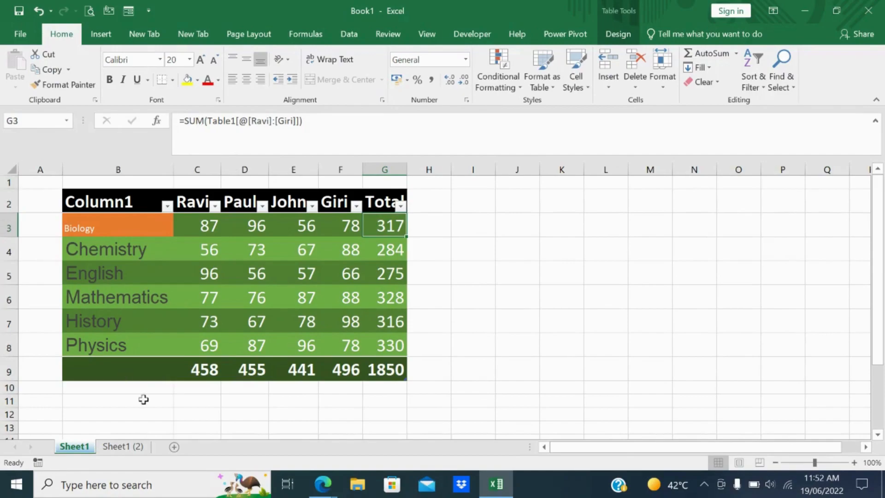
# Label the table's total row "Total" in cell B9
pyautogui.click(105, 371)
pyautogui.write('Total')
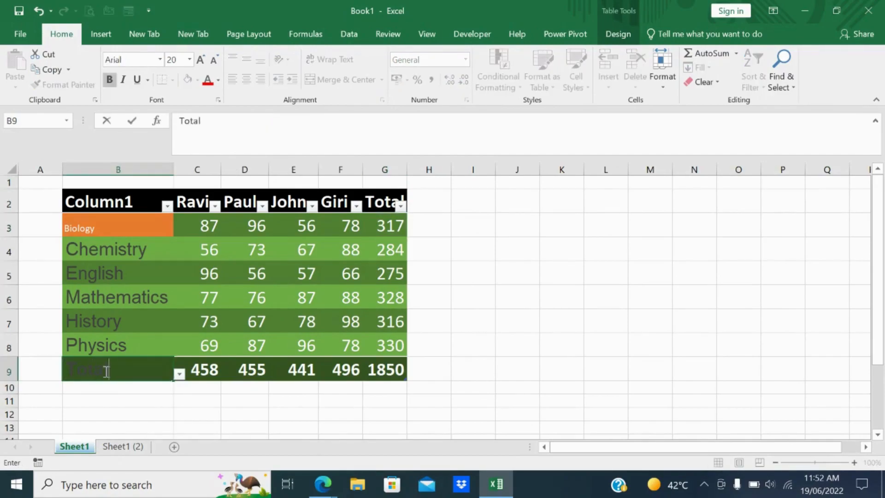
pyautogui.press('Return')
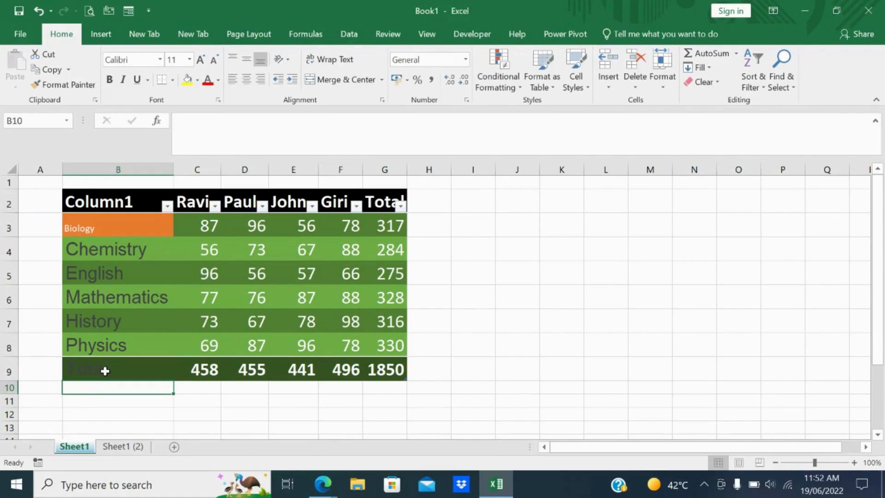
# Copy the formatting of cell C9 onto the Total label in B9 with Format Painter
pyautogui.click(107, 370)
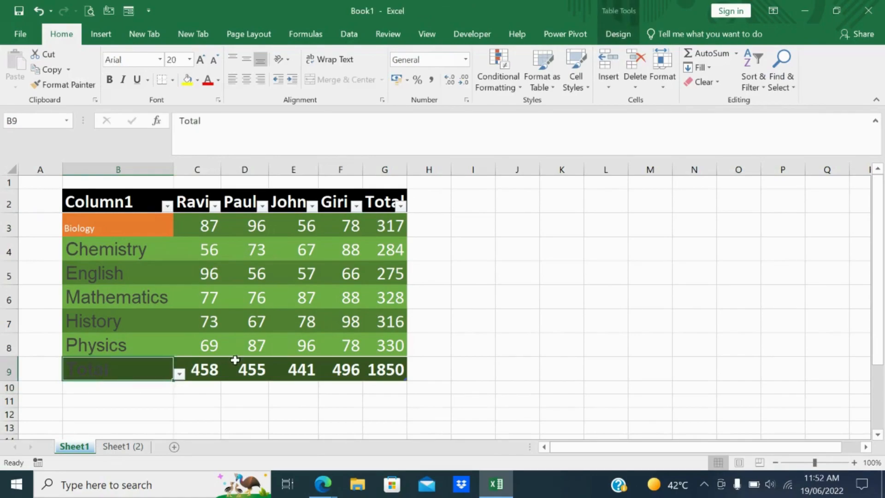
pyautogui.click(206, 369)
pyautogui.click(54, 81)
pyautogui.click(101, 361)
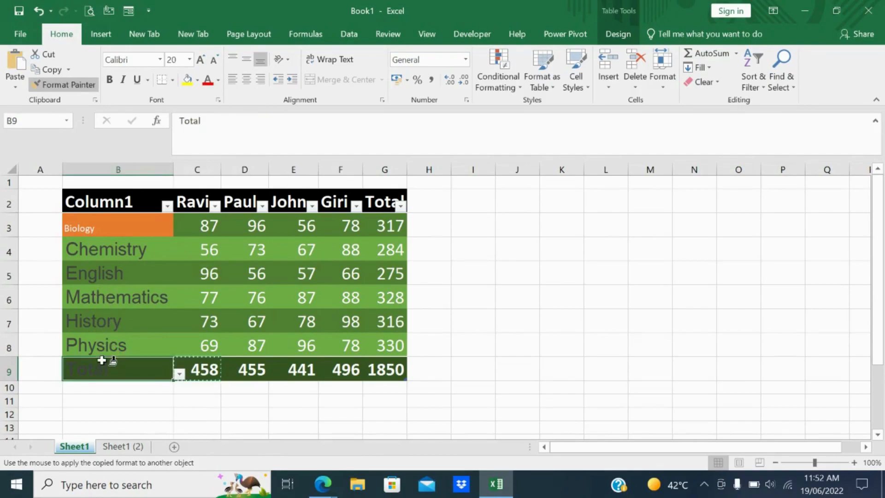
pyautogui.click(101, 361)
pyautogui.click(544, 280)
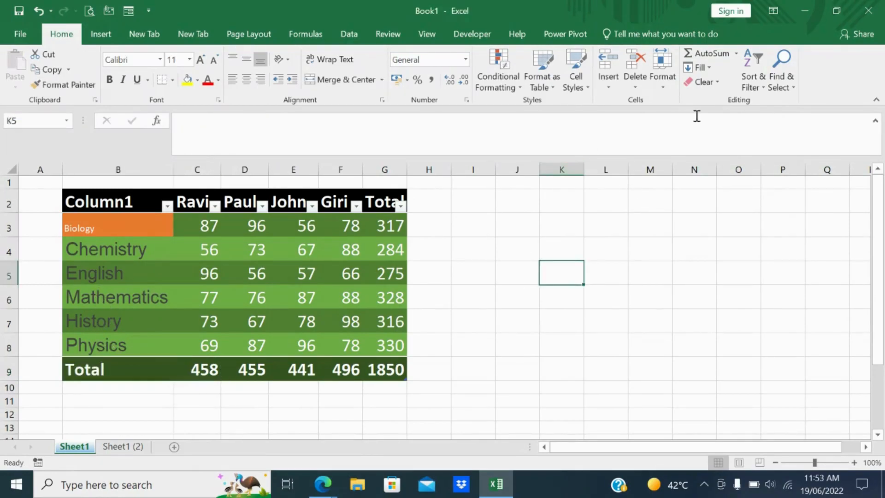
pyautogui.click(737, 54)
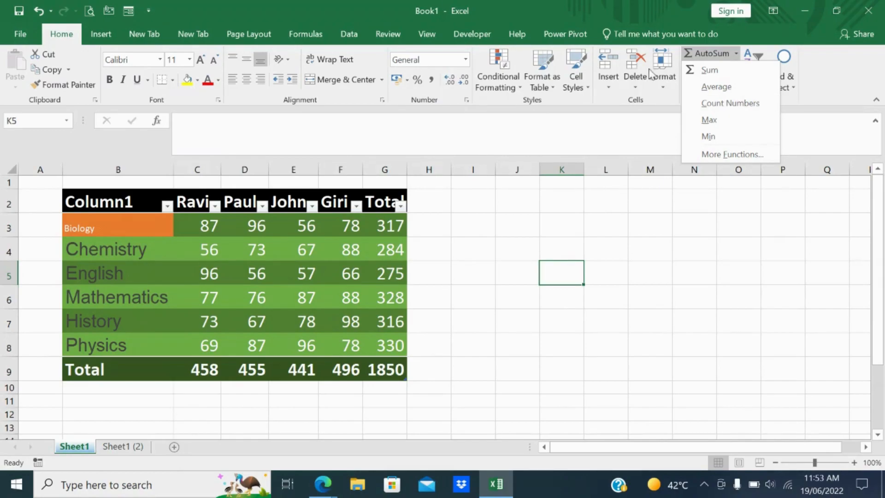
pyautogui.click(307, 39)
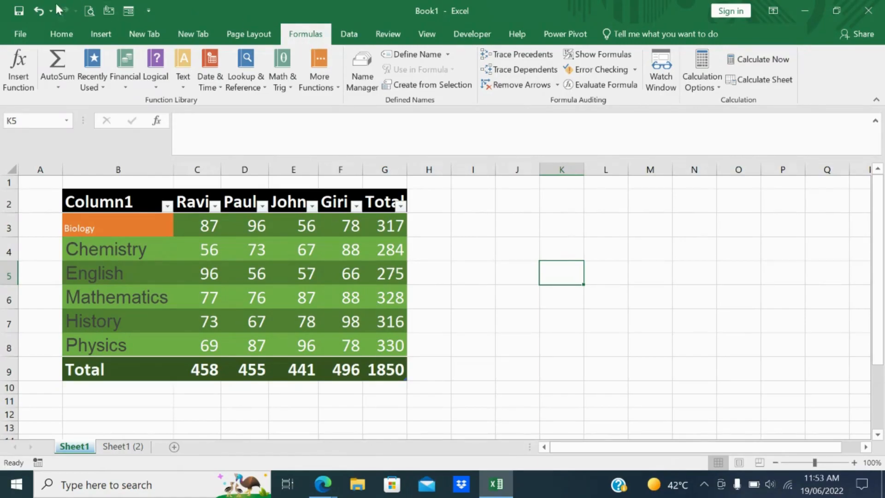
pyautogui.click(59, 35)
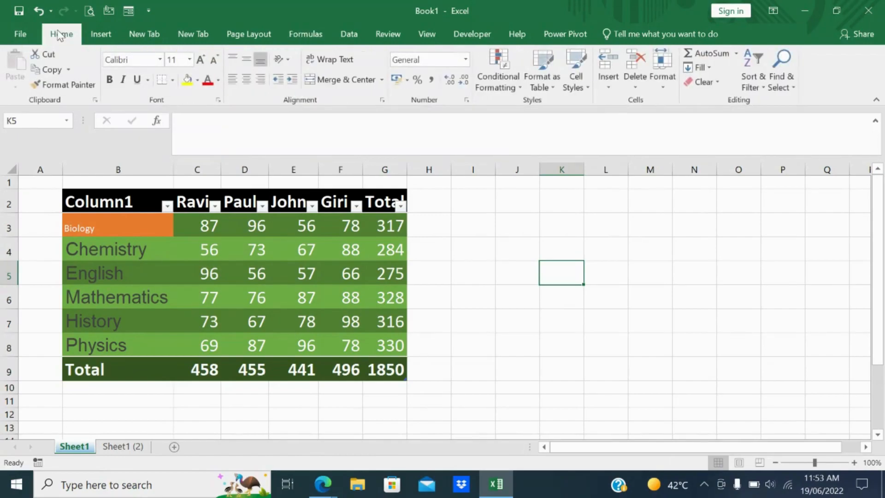
# Fill the formula from the cell above down into total cell G9
pyautogui.click(707, 68)
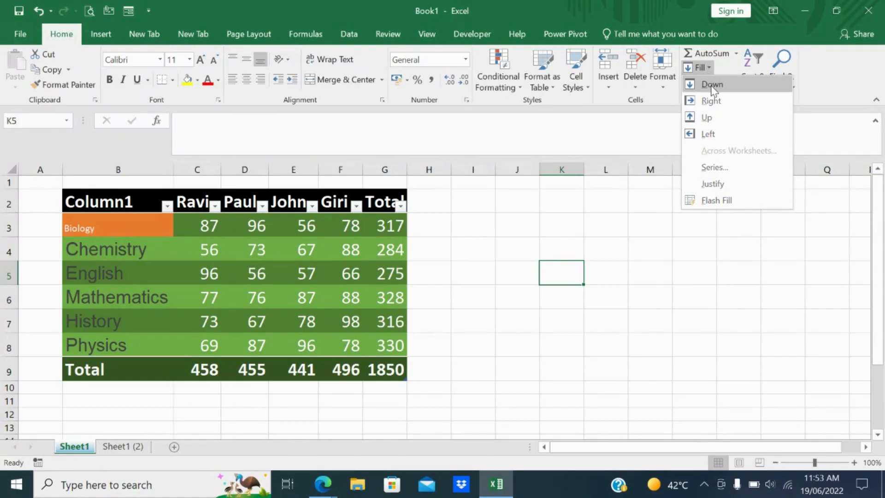
pyautogui.click(713, 84)
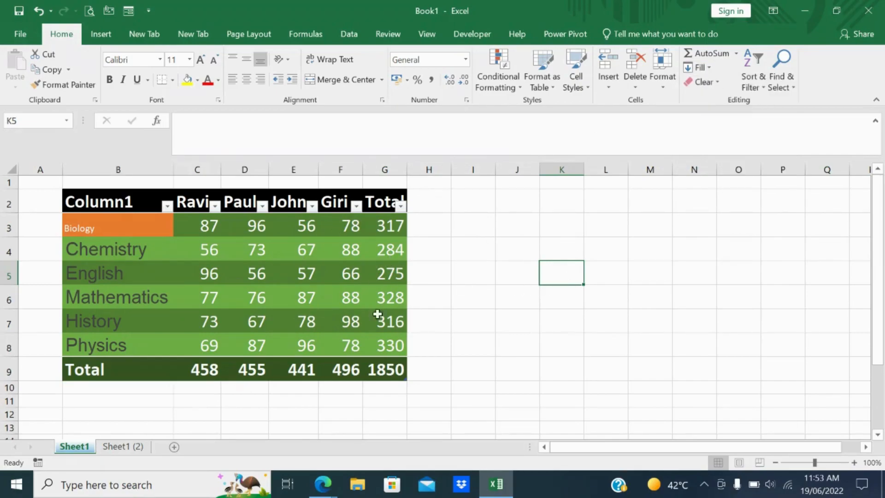
pyautogui.click(385, 363)
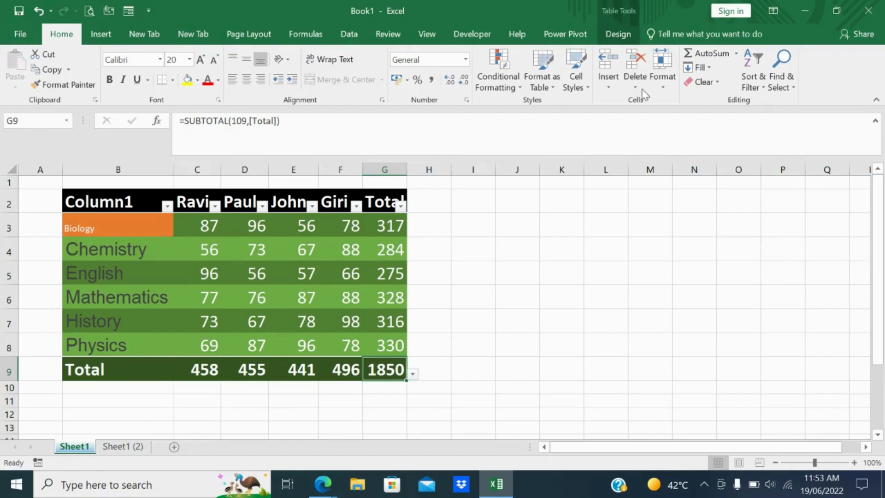
pyautogui.click(709, 69)
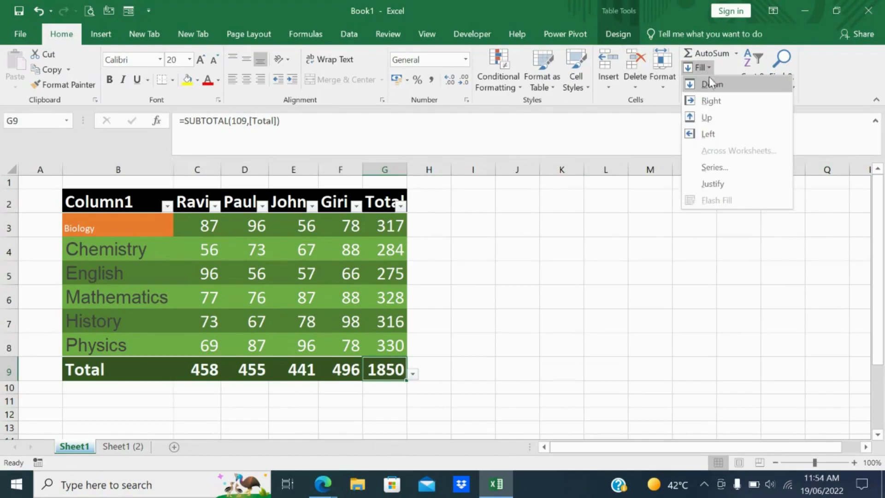
pyautogui.click(712, 85)
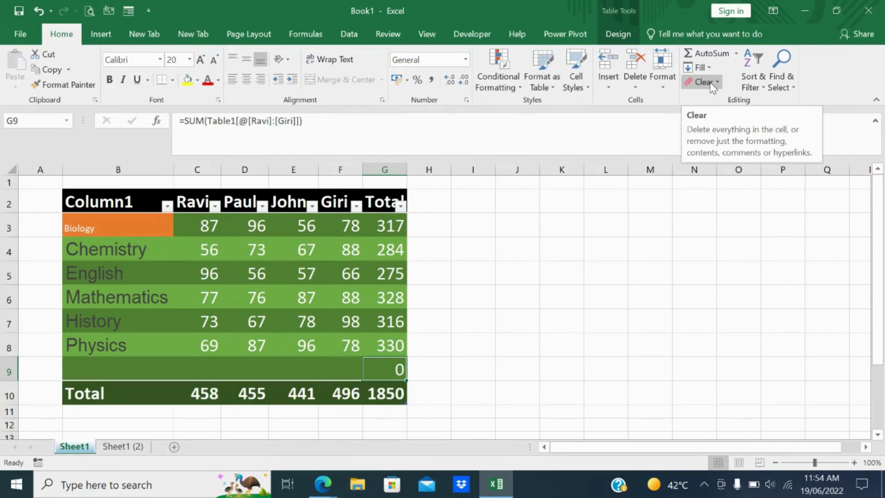
# Fill the table's total formula up from G10 into cell G9 and dismiss the circular reference warning
pyautogui.click(706, 70)
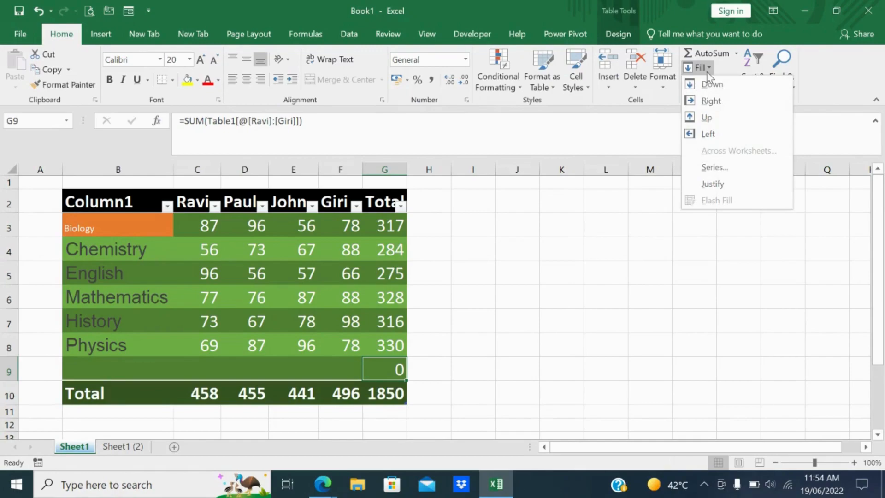
pyautogui.click(731, 119)
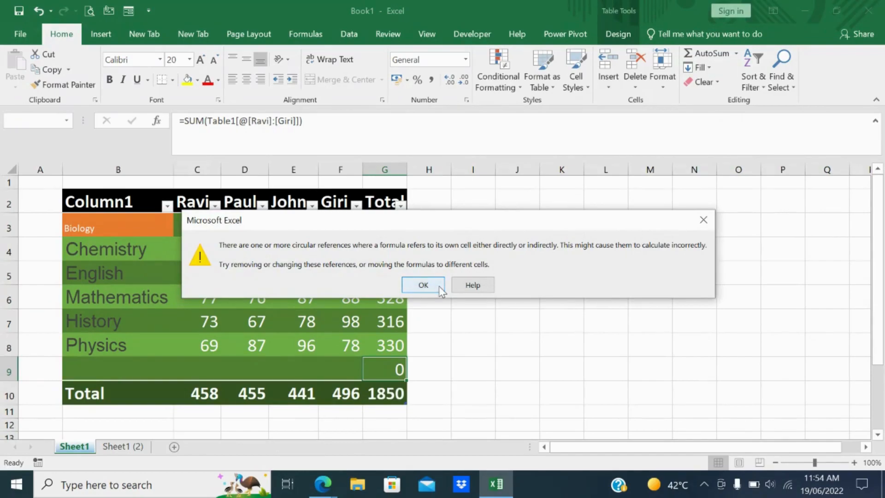
pyautogui.click(423, 286)
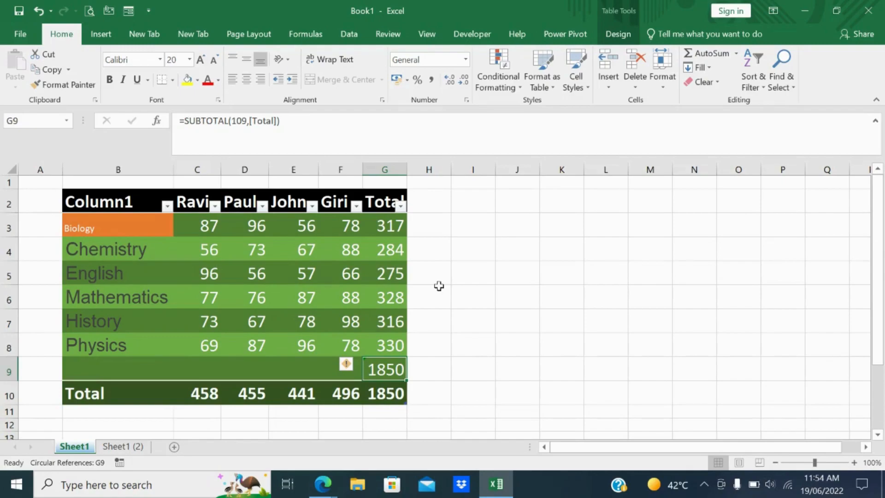
# Delete the extra row 9 above the table's total row
pyautogui.click(708, 68)
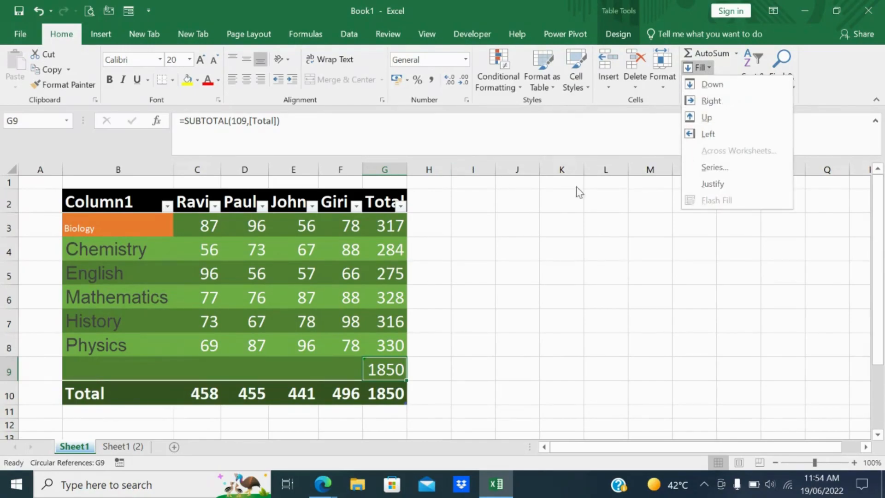
pyautogui.click(636, 85)
pyautogui.click(637, 86)
pyautogui.click(641, 92)
pyautogui.click(662, 122)
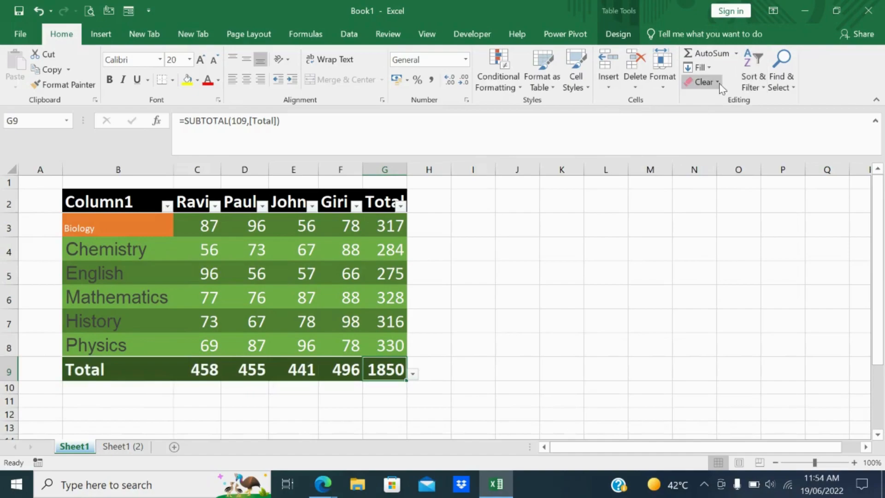
pyautogui.click(705, 67)
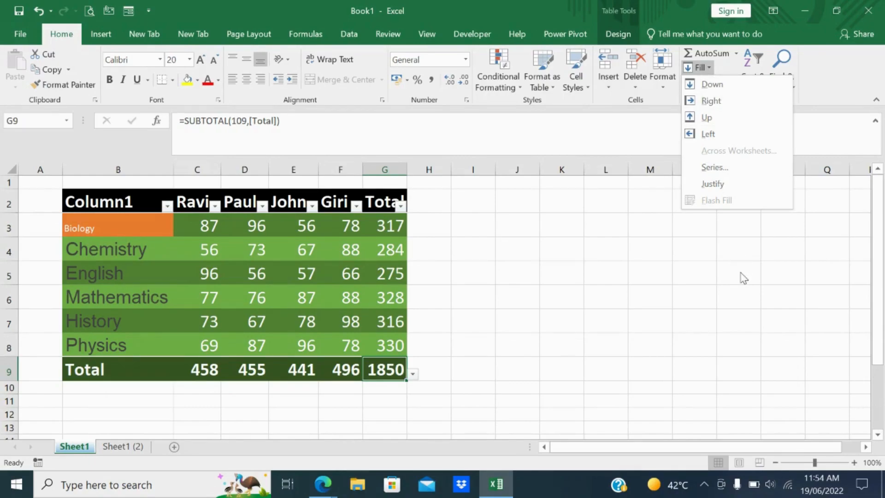
pyautogui.press('Escape')
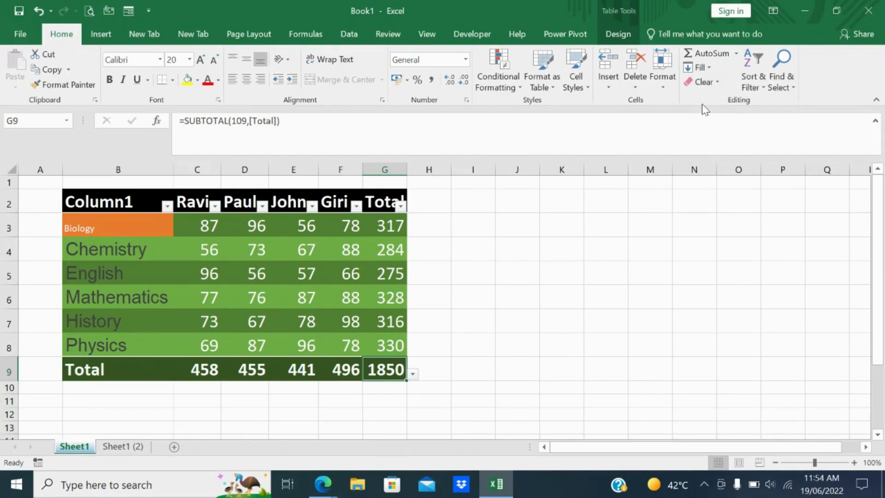
# Clear only the formats of total cell G9 and undo the clearing
pyautogui.click(704, 83)
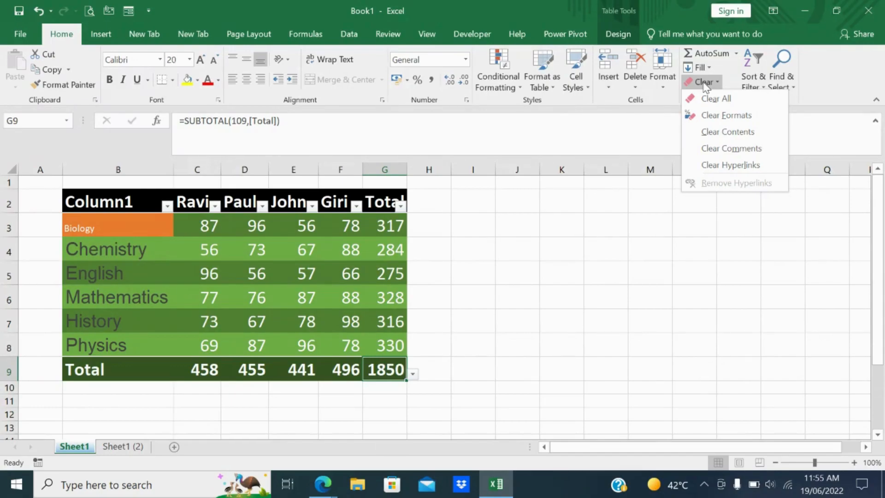
pyautogui.click(718, 119)
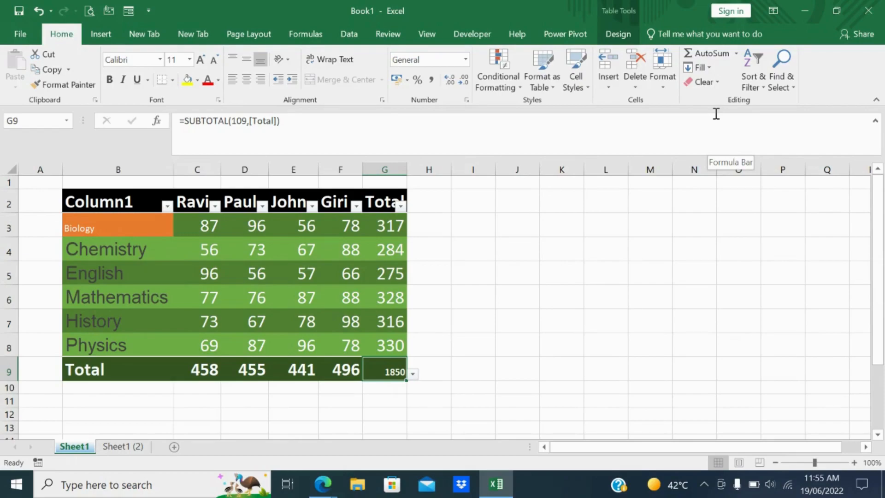
pyautogui.hotkey('ctrl', 'z')
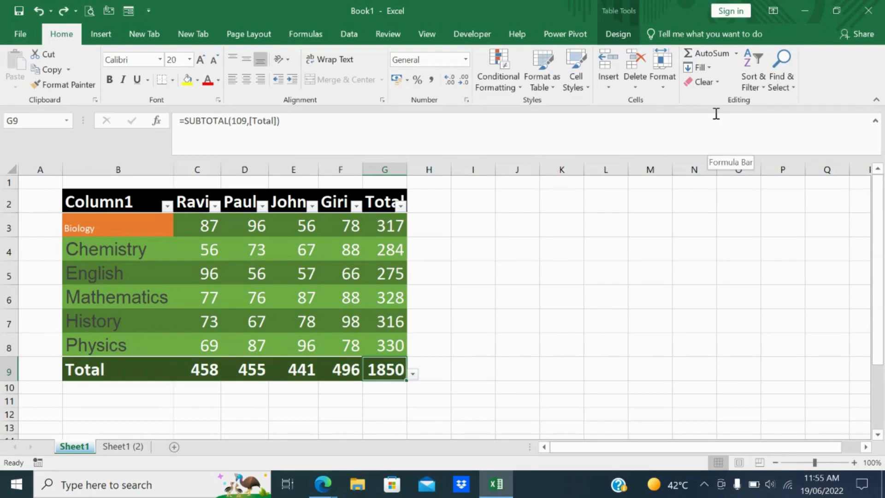
# Clear the formats of cell G9 again and clear everything else in the cell with Clear All
pyautogui.click(713, 86)
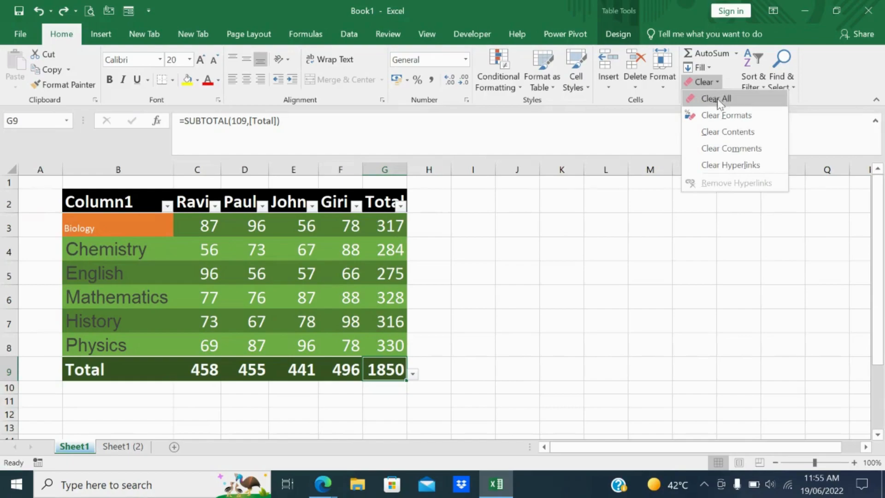
pyautogui.click(726, 115)
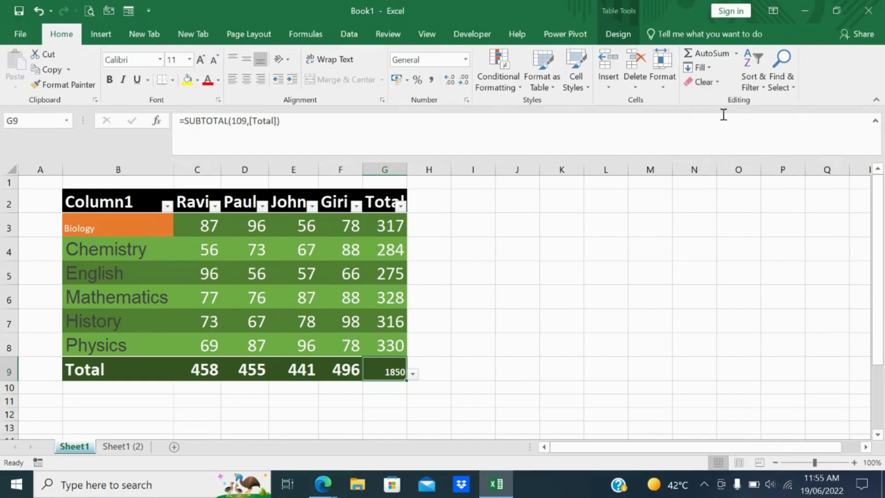
pyautogui.click(718, 82)
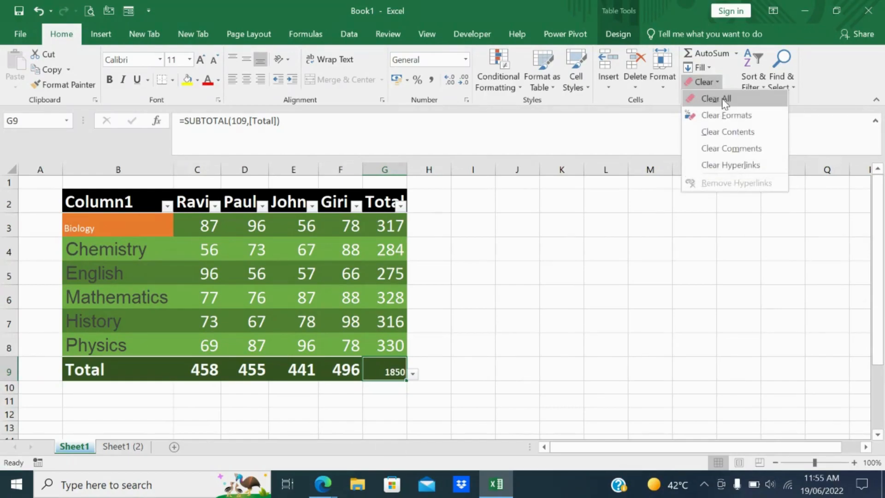
pyautogui.click(725, 99)
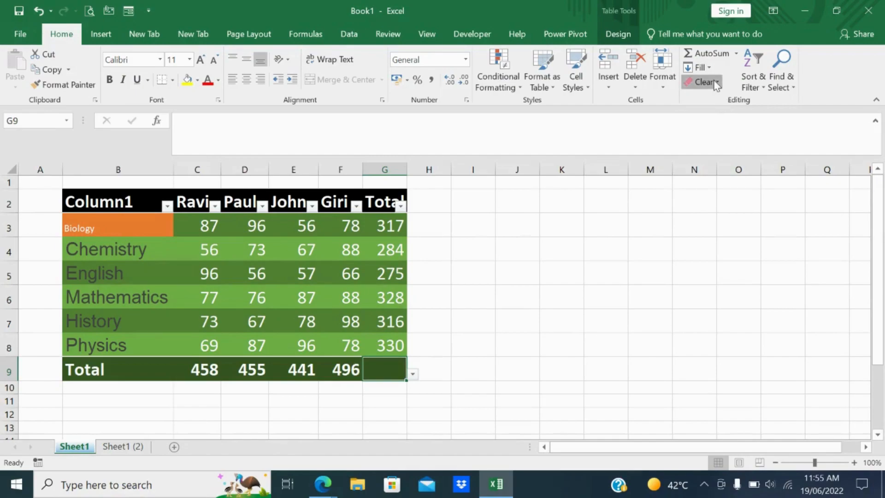
# Undo the last two clearing operations on cell G9
pyautogui.click(715, 82)
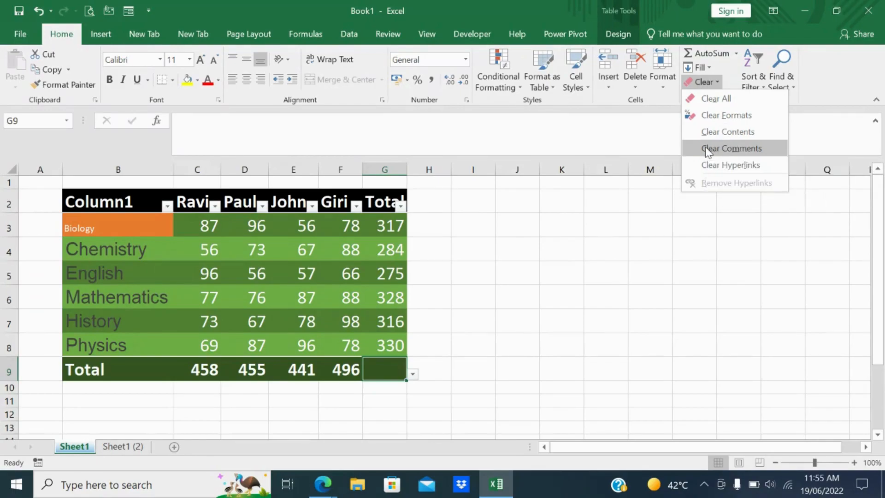
pyautogui.click(521, 255)
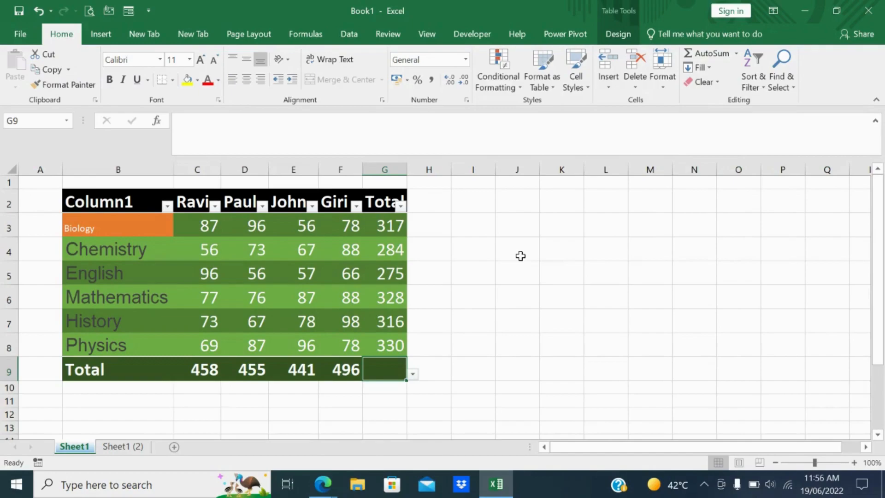
pyautogui.hotkey('ctrl', 'z')
pyautogui.hotkey('ctrl', 'z')
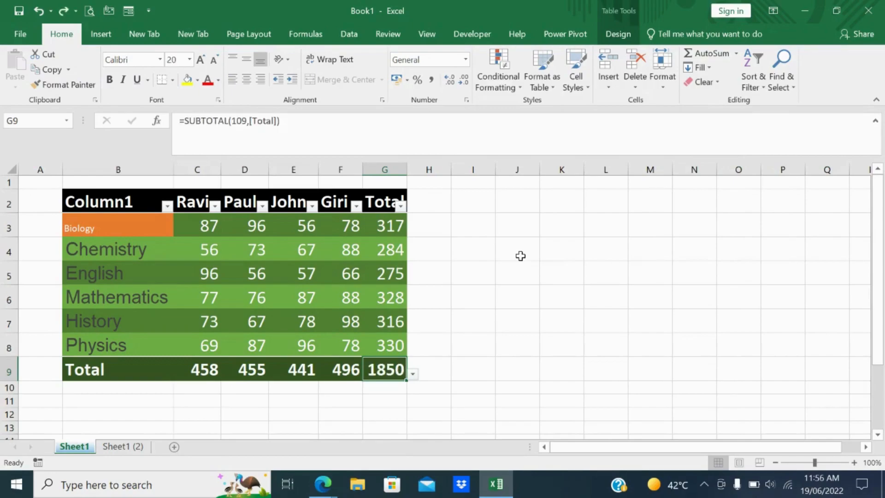
# Insert a comment on cell G9 with the text "dfnkfndsk" and undo the typed text
pyautogui.rightClick(388, 368)
pyautogui.click(439, 306)
pyautogui.write('dfnkfndsk')
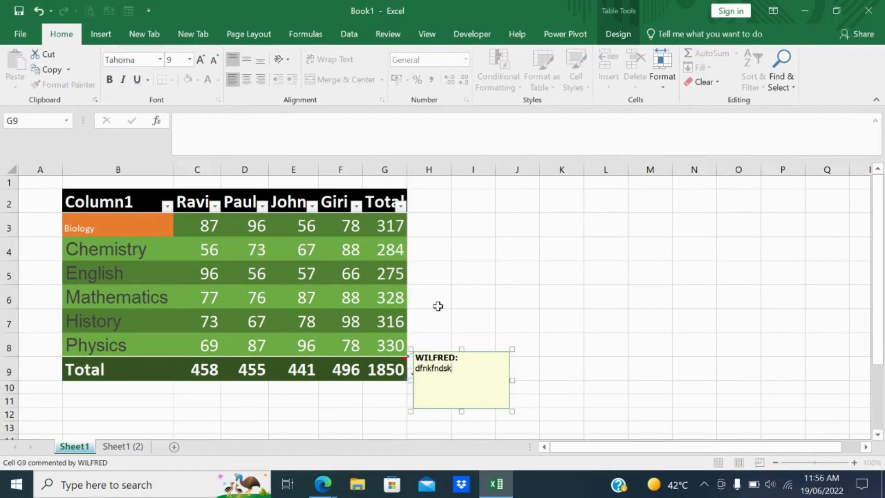
pyautogui.hotkey('ctrl', 'z')
pyautogui.click(596, 255)
# Clear the comment from total cell G9
pyautogui.click(662, 87)
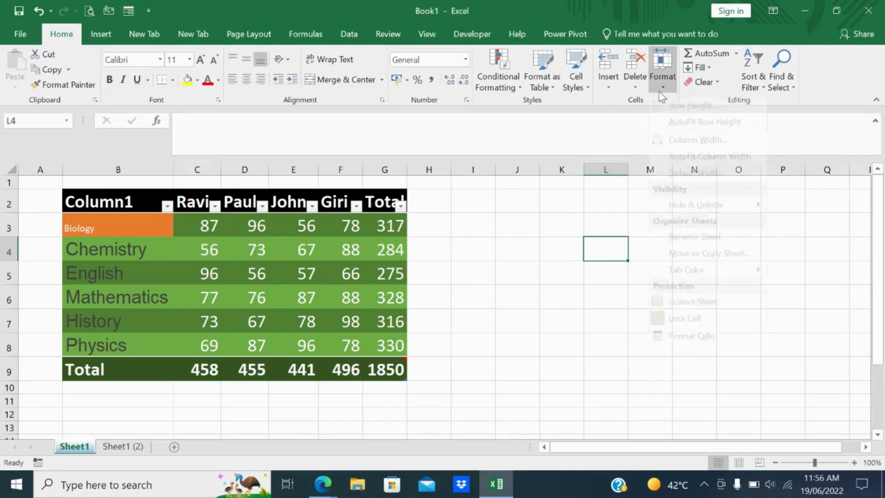
pyautogui.click(703, 85)
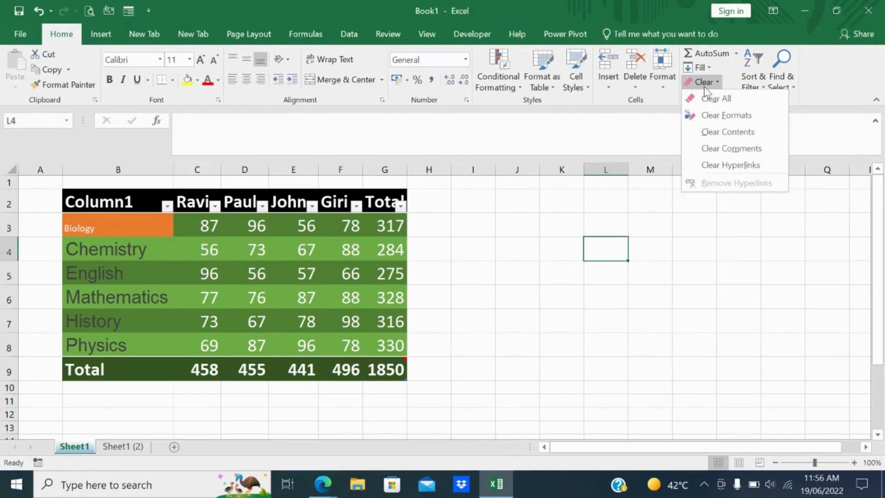
pyautogui.click(389, 371)
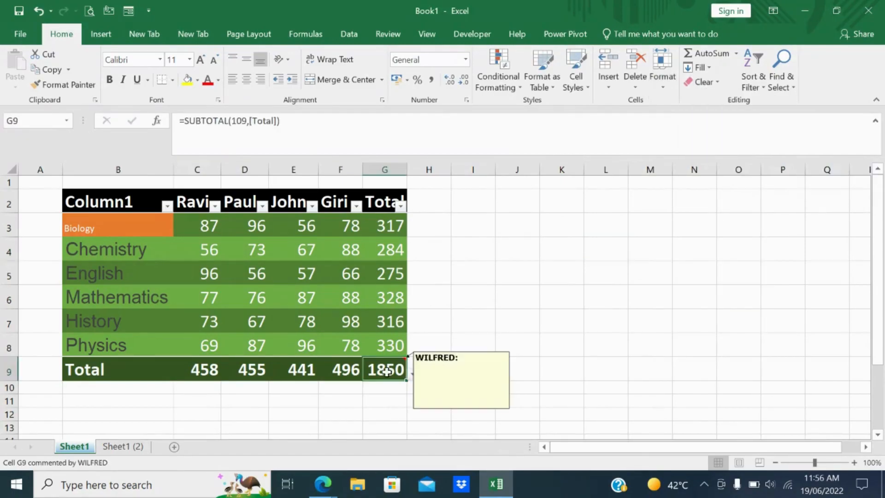
pyautogui.click(714, 85)
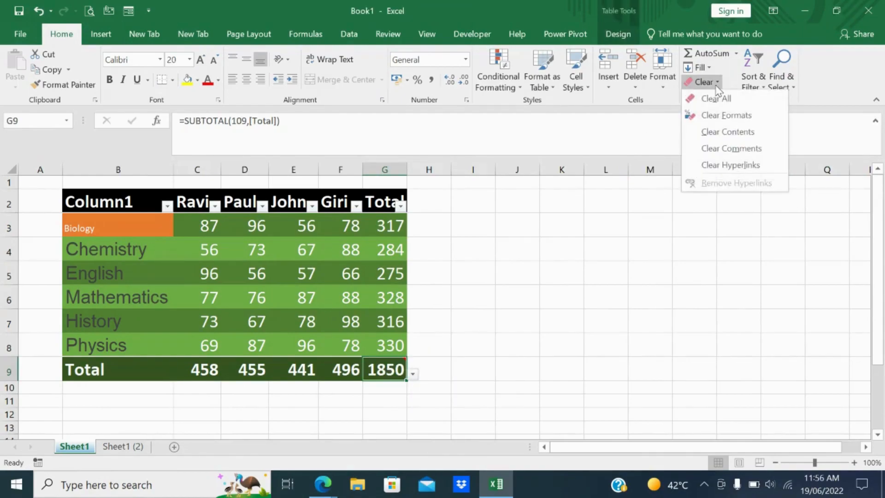
pyautogui.click(730, 149)
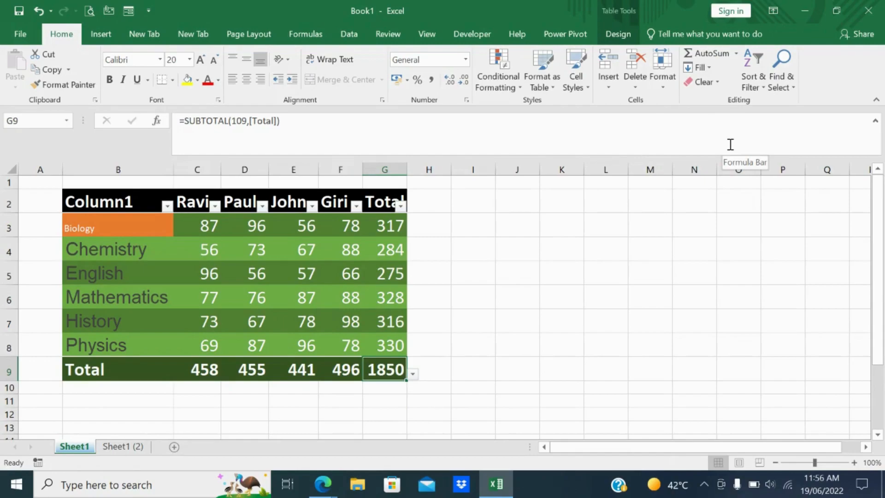
pyautogui.click(716, 83)
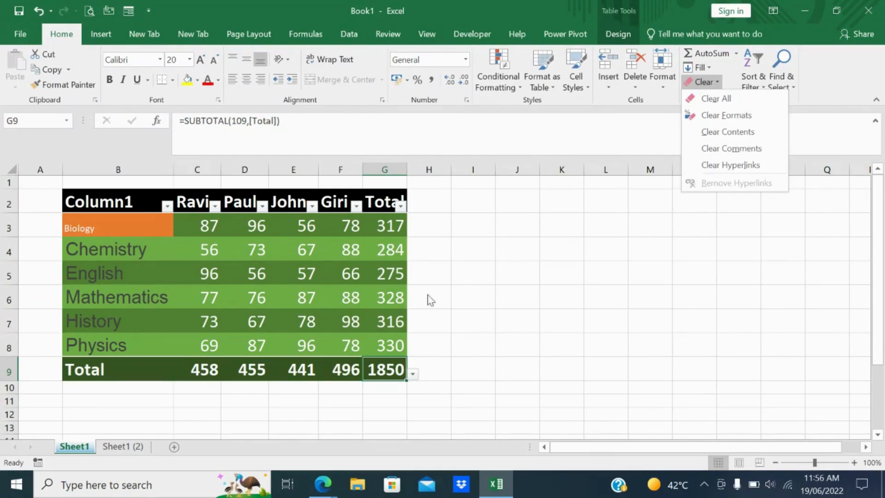
pyautogui.rightClick(384, 370)
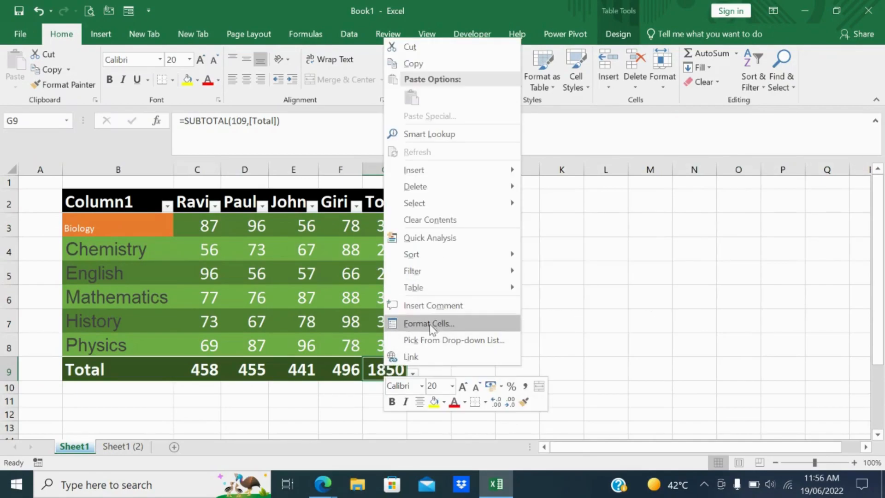
pyautogui.click(420, 355)
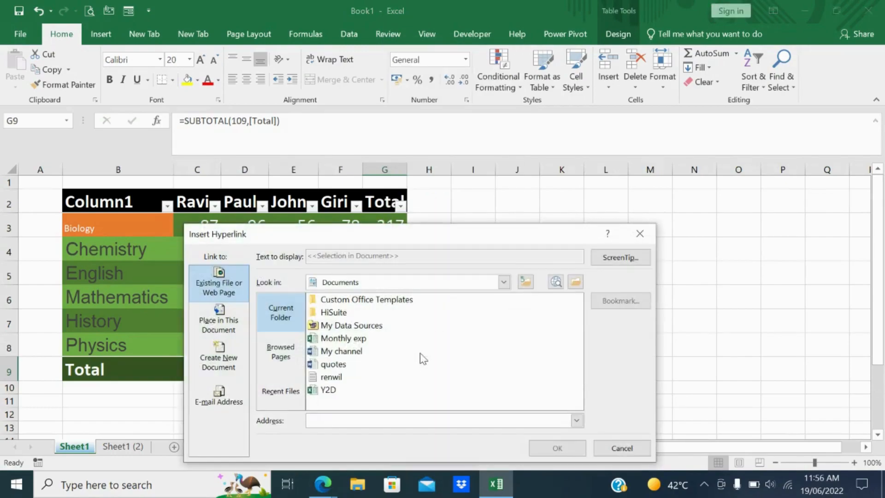
pyautogui.write('w')
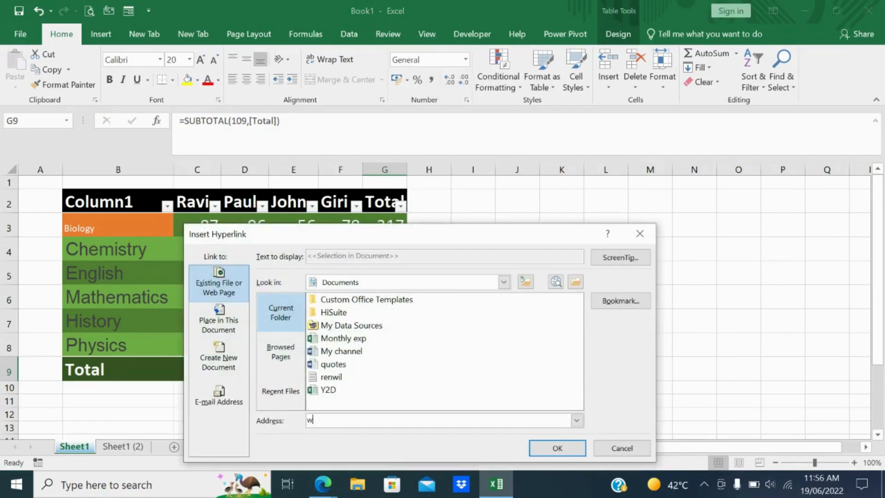
pyautogui.write('ww.google.com')
pyautogui.press('Return')
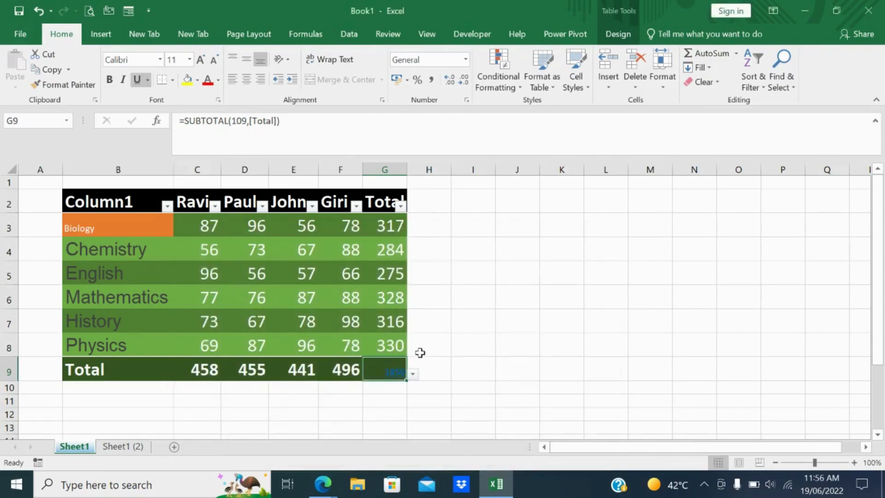
# Follow the link in cell G9 and remove the hyperlink together with its formatting
pyautogui.click(392, 377)
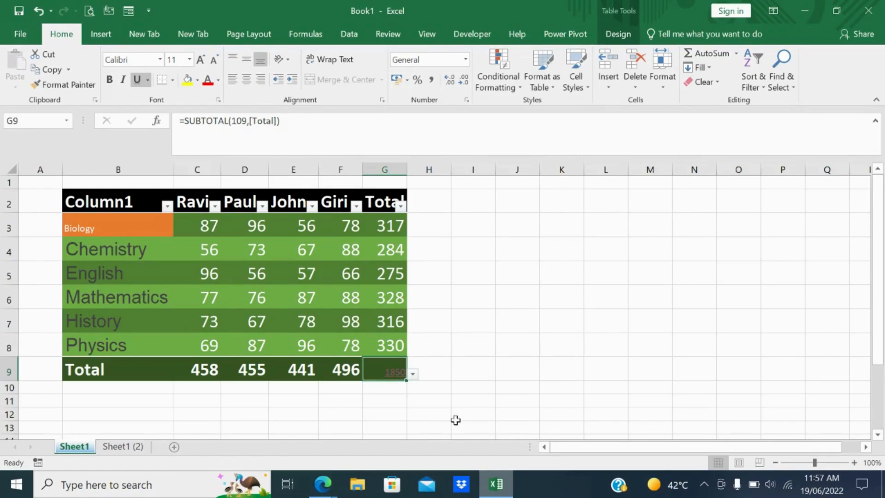
pyautogui.click(702, 82)
pyautogui.click(718, 178)
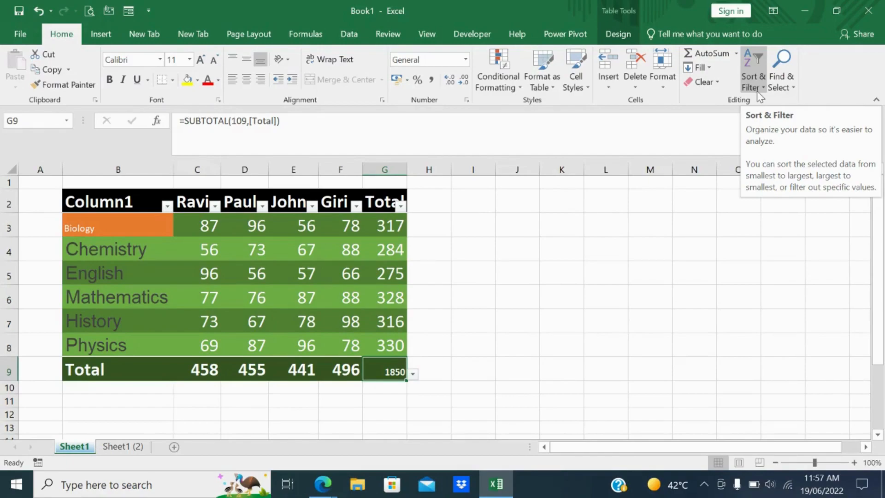
# Sort the marks table by the Total column in ascending order
pyautogui.click(389, 205)
pyautogui.click(400, 206)
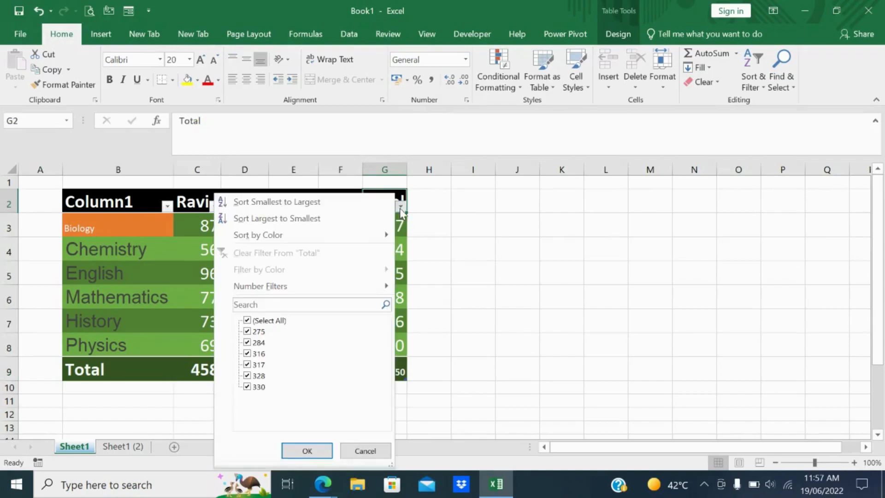
pyautogui.click(537, 288)
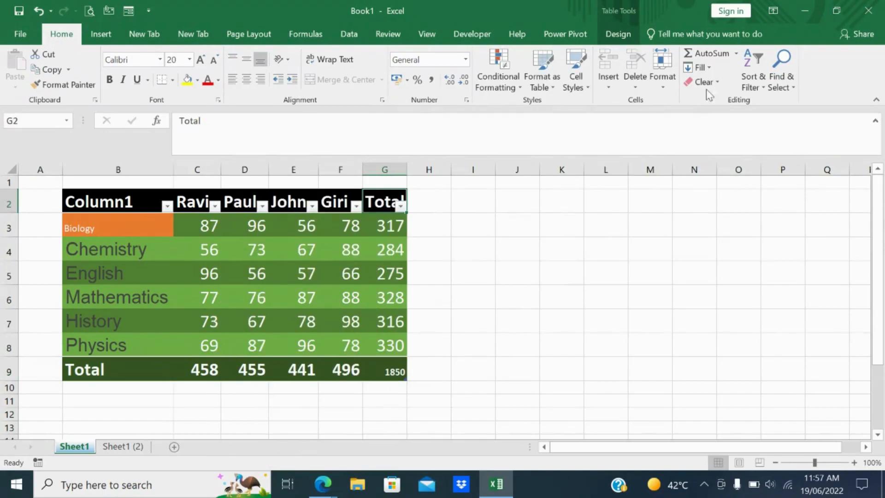
pyautogui.click(752, 81)
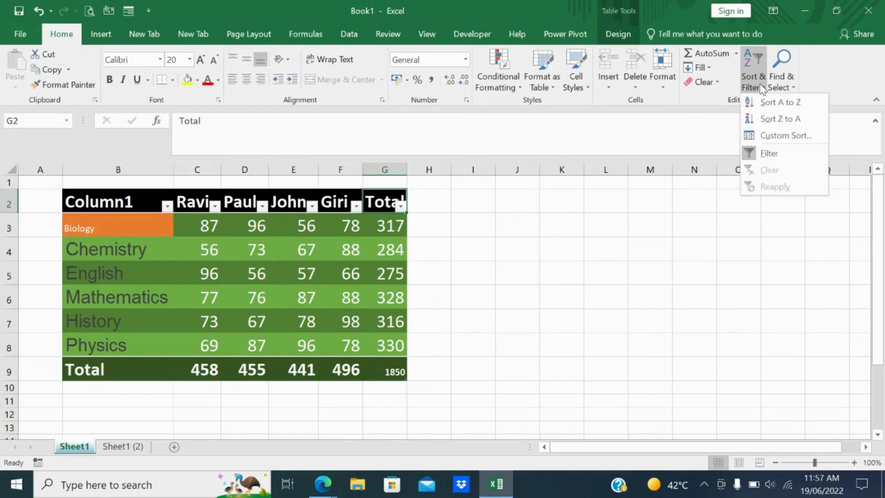
pyautogui.click(774, 103)
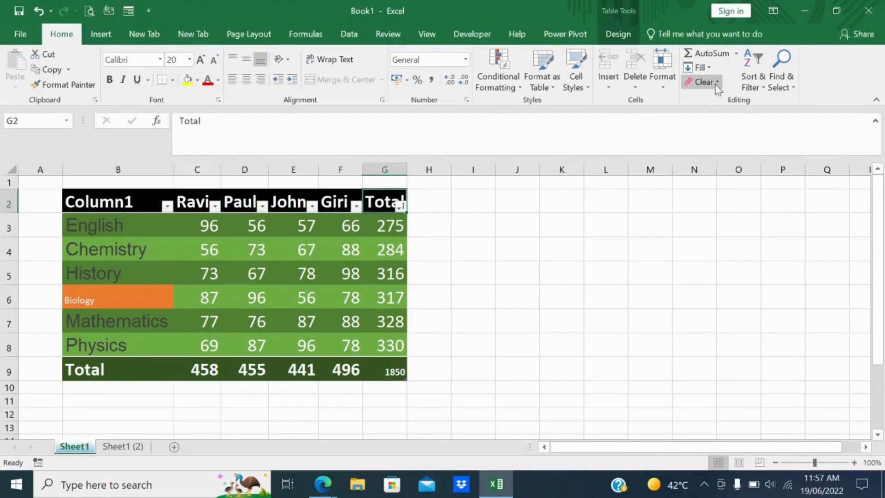
# Clear the sort and filter state of the marks table
pyautogui.click(763, 89)
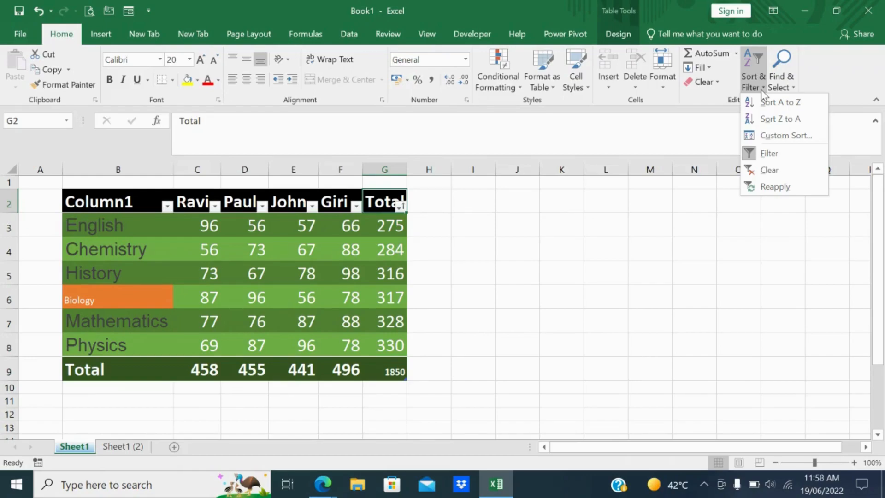
pyautogui.click(771, 170)
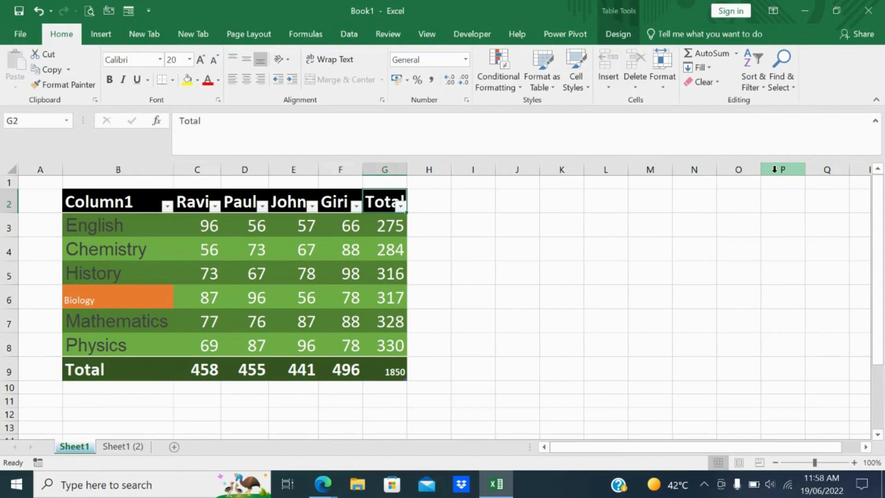
pyautogui.click(714, 85)
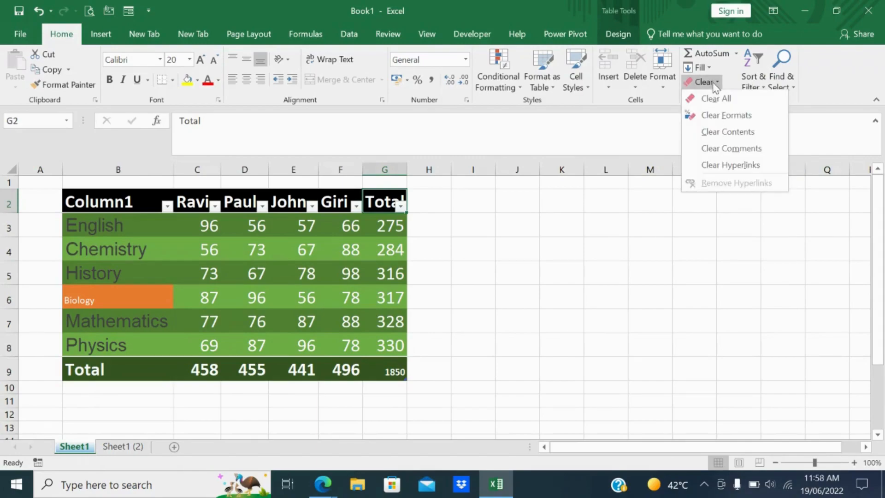
pyautogui.press('Escape')
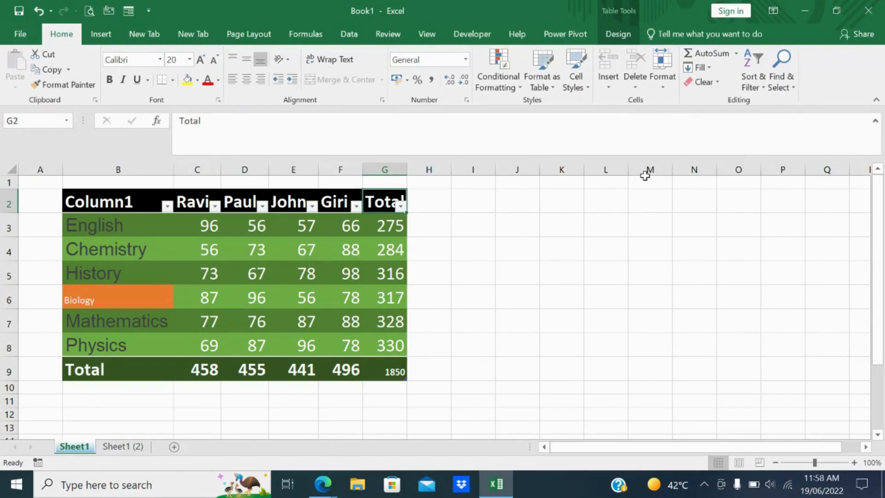
# Search the sheet for the value 45 with Find and empty the search term
pyautogui.click(779, 84)
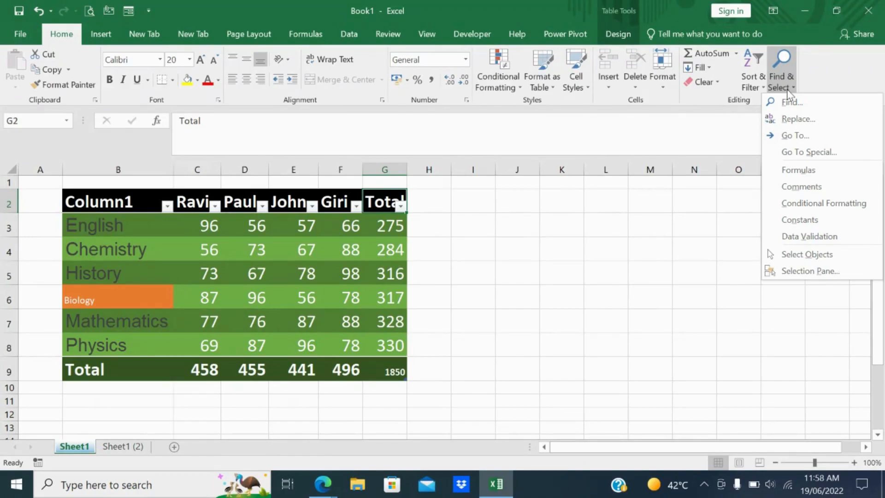
pyautogui.click(789, 98)
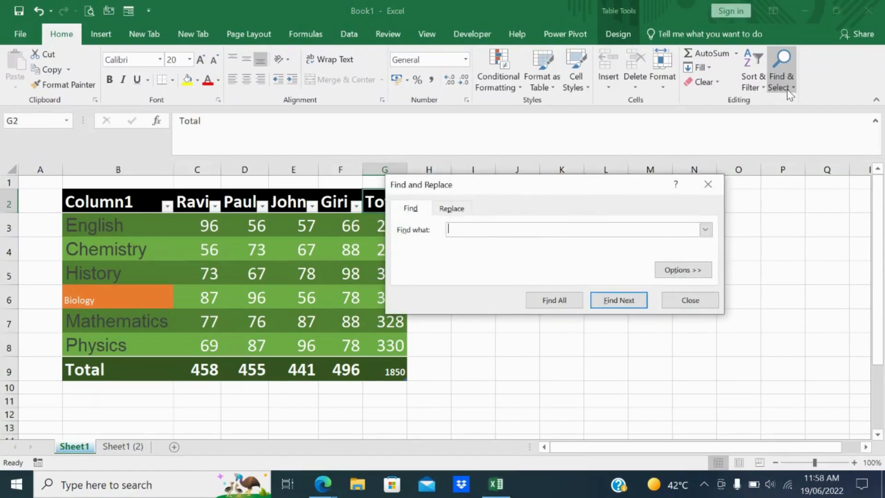
pyautogui.write('45')
pyautogui.press('Return')
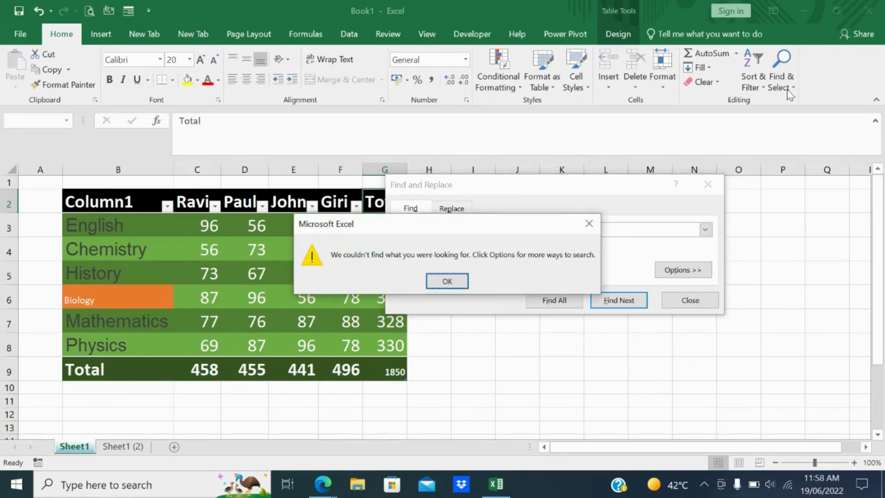
pyautogui.press('Return')
pyautogui.press('BackSpace')
pyautogui.press('BackSpace')
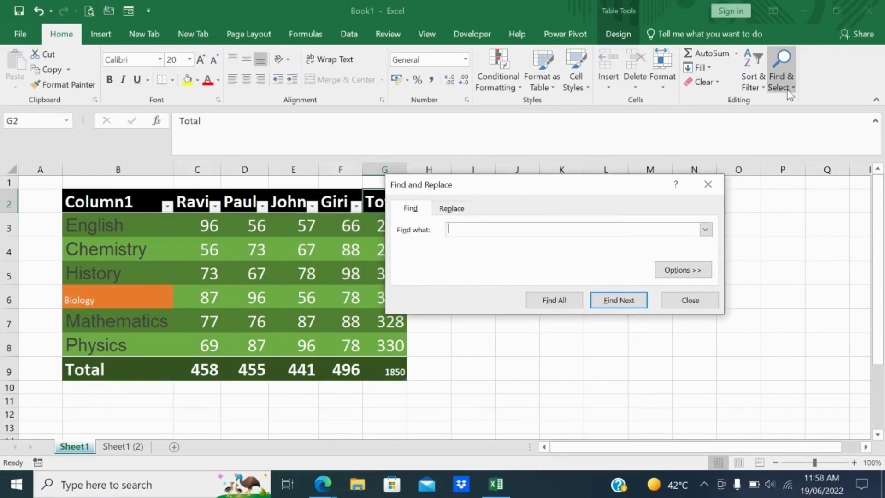
# Find the next cell containing 56 and close the Find and Replace dialog
pyautogui.write('56')
pyautogui.press('Return')
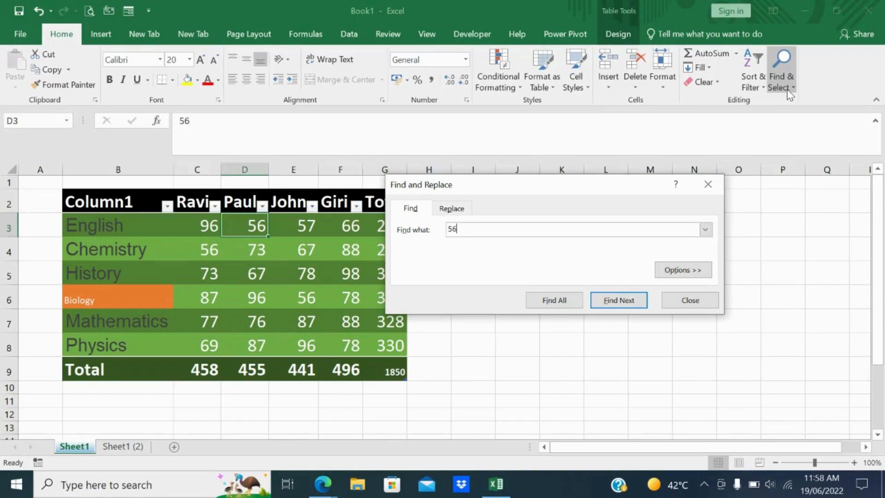
pyautogui.click(708, 185)
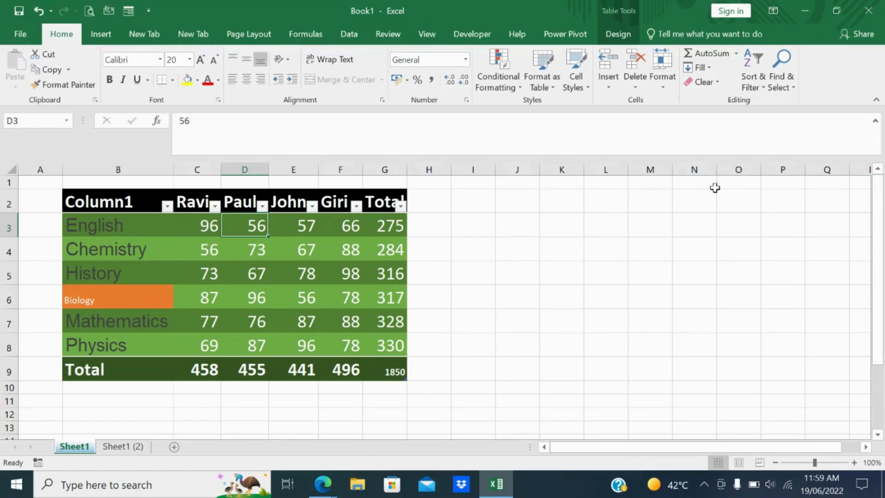
pyautogui.click(782, 74)
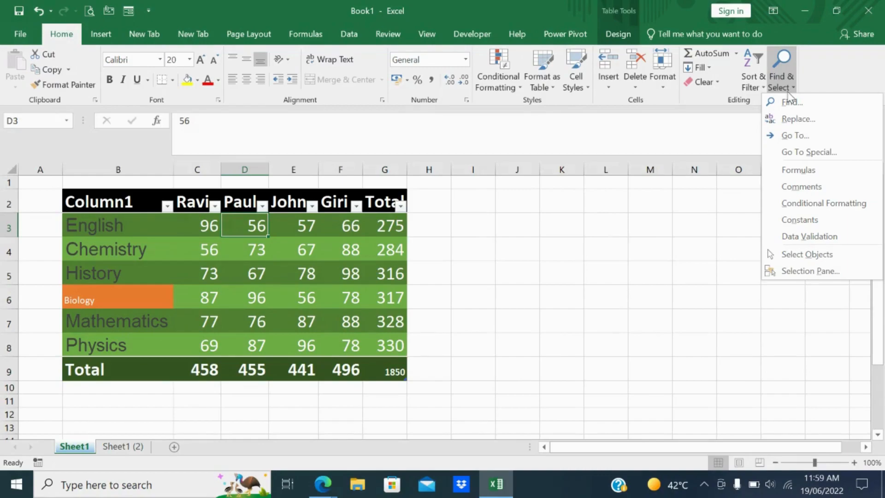
pyautogui.click(518, 247)
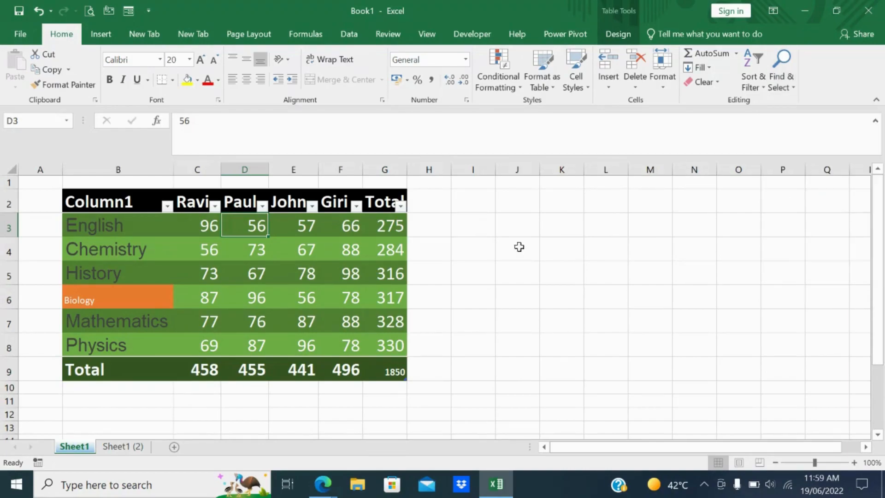